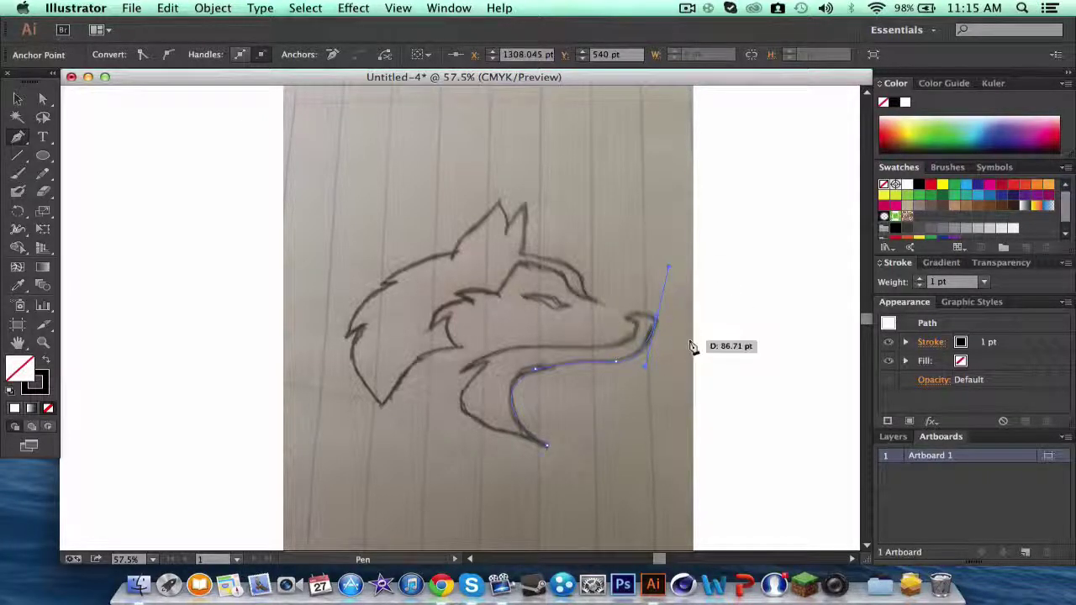
Trace the rounded nose tip of the sketch with the Pen tool, curving over it and back to its inner notch.
left_click_drag(658, 325, 637, 328)
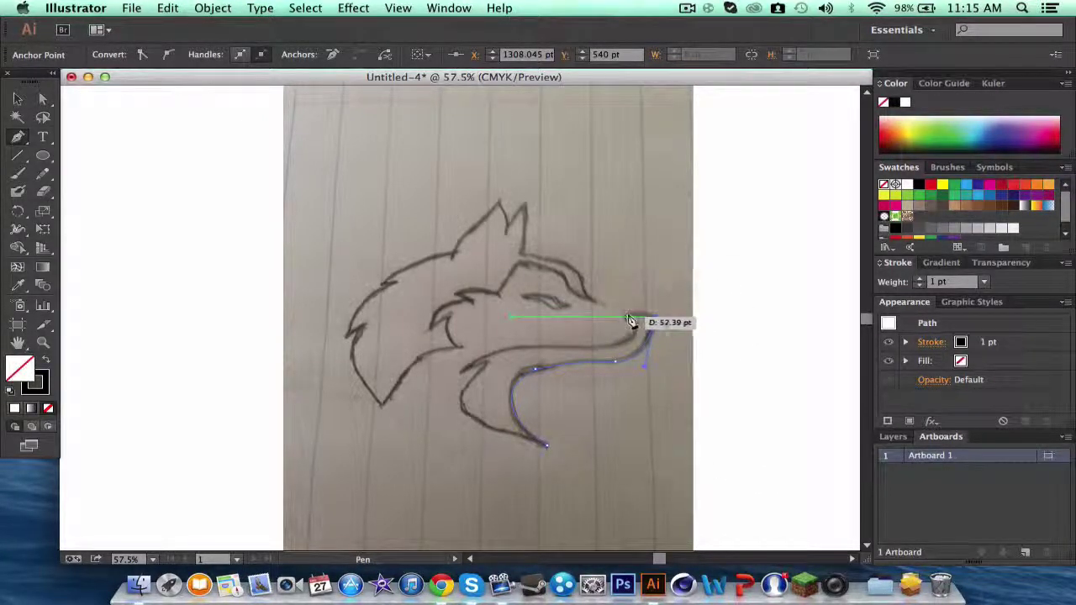
scroll(632, 322, "up", 4)
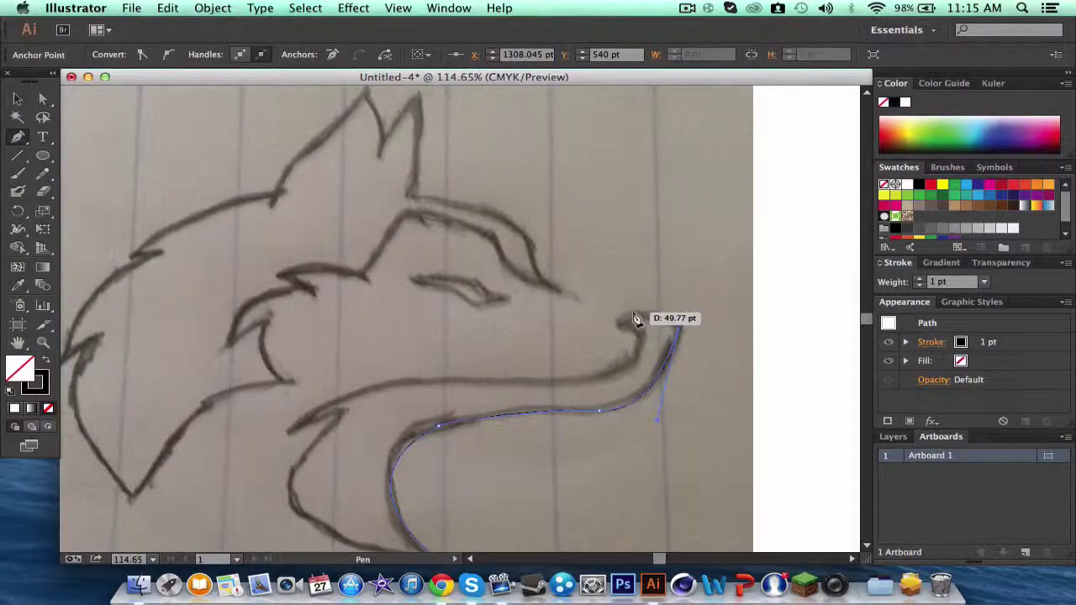
left_click_drag(632, 325, 684, 344)
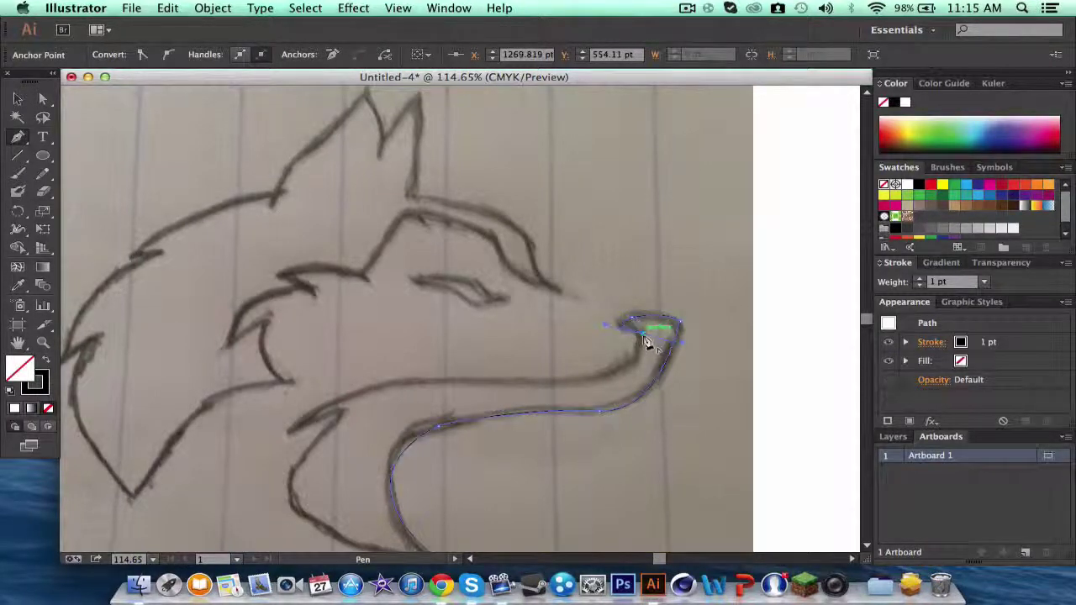
left_click(644, 335)
Trace the upper edge of the jaw shape from the nose notch back to its pointed rear tip.
left_click_drag(583, 380, 508, 388)
left_click_drag(586, 382, 475, 380)
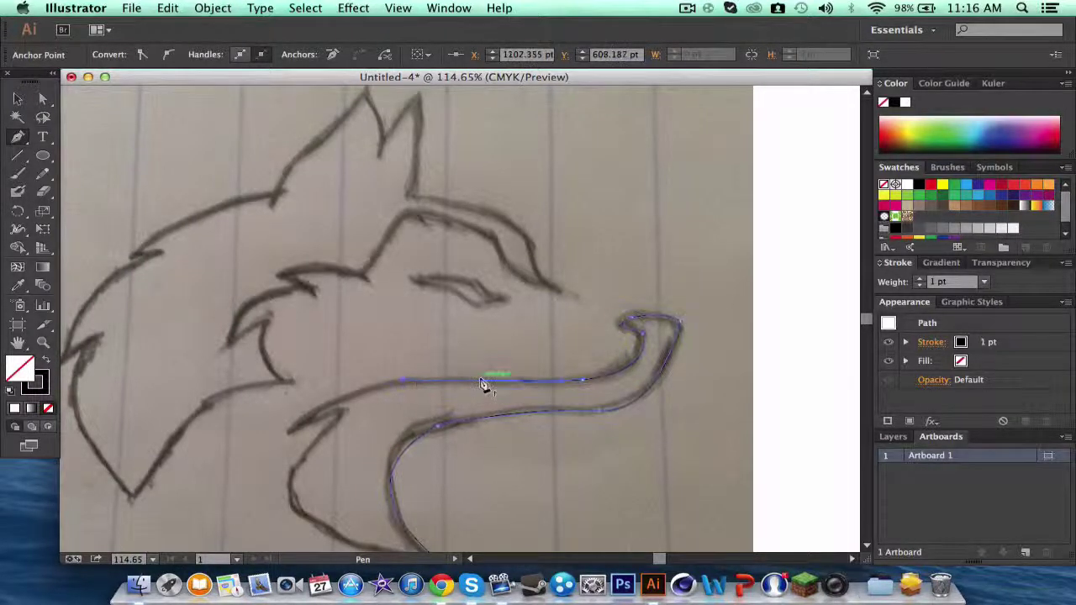
left_click_drag(290, 431, 252, 448)
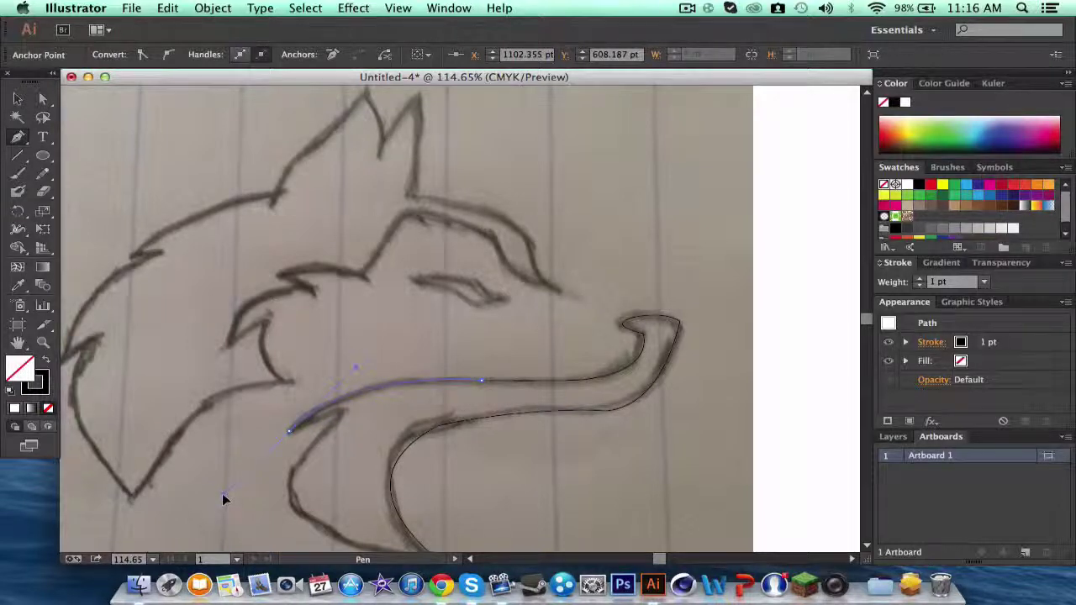
left_click_drag(223, 500, 227, 499)
Continue the jaw outline through the notch beside its rear tip and down the curved back edge of the throat fur.
left_click_drag(288, 433, 353, 412)
key("super+z")
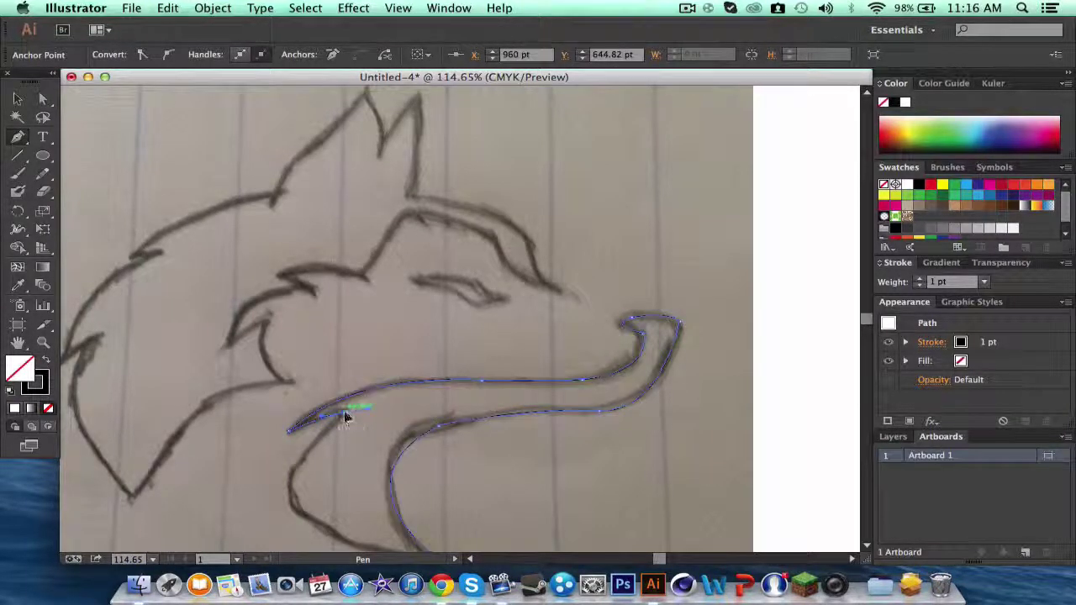
left_click_drag(289, 518, 290, 519)
left_click(291, 493)
scroll(360, 518, "down", 5)
mouse_move(358, 521)
left_mouse_down()
mouse_move(275, 403)
mouse_move(345, 451)
left_mouse_up()
left_click(355, 454, "super")
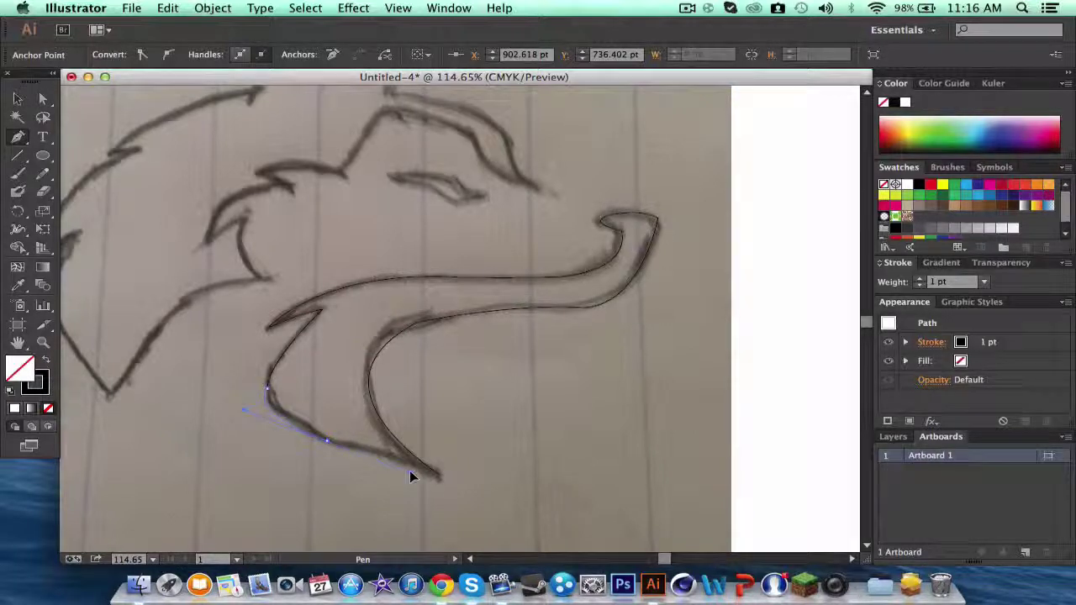
Trace the lower throat edge to the starting point at the bottom tip, close the jaw path and deselect it.
left_click_drag(410, 471, 410, 471)
key("super+z")
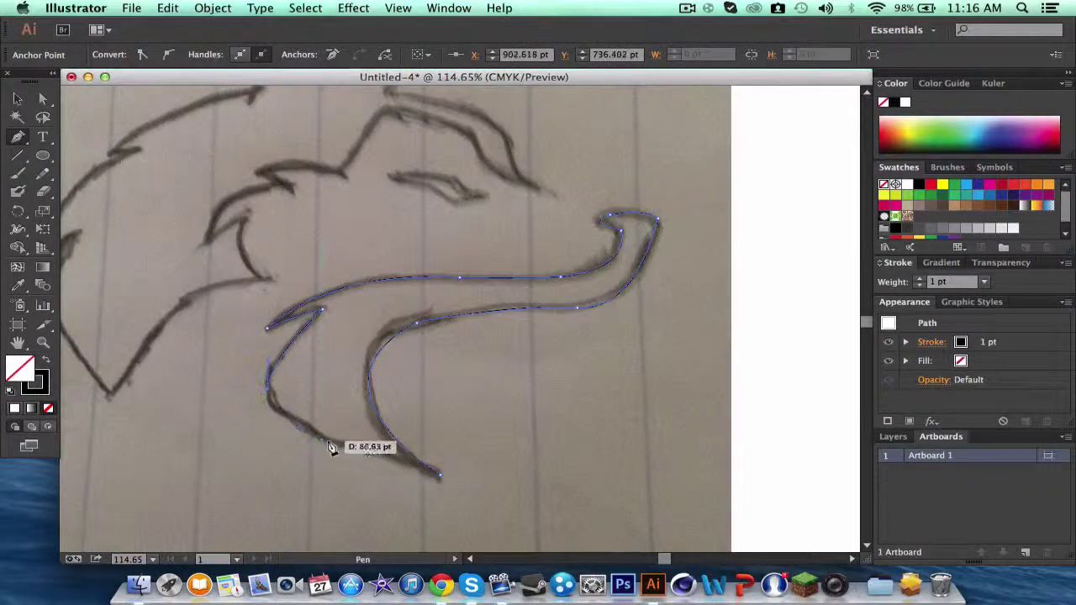
mouse_move(331, 440)
left_mouse_down()
mouse_move(365, 456)
mouse_move(328, 448)
left_mouse_up()
left_click(364, 455, "super")
left_click(329, 443)
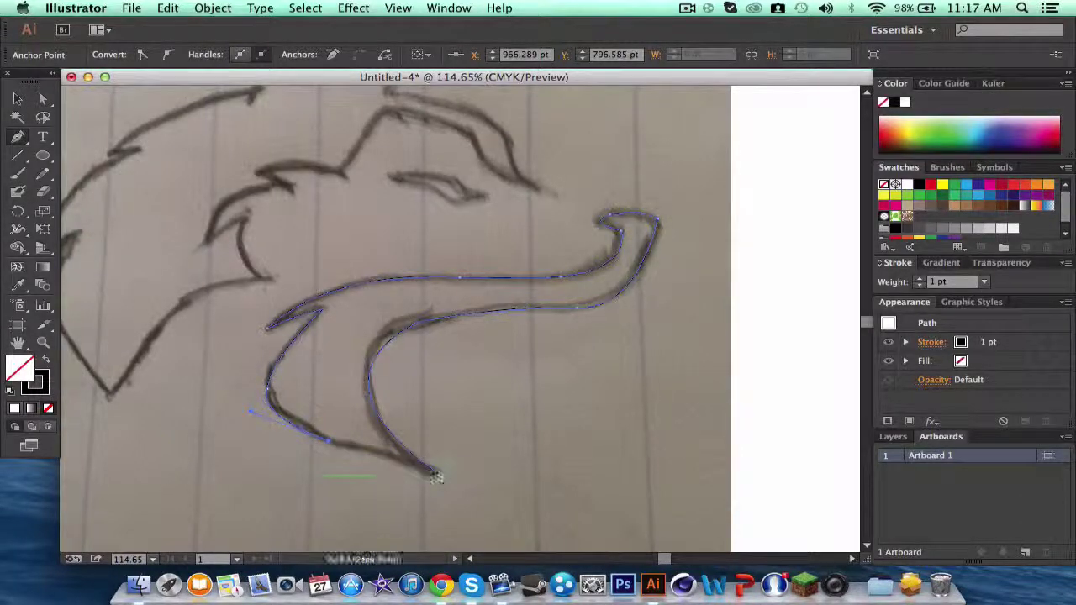
left_click_drag(439, 476, 490, 489)
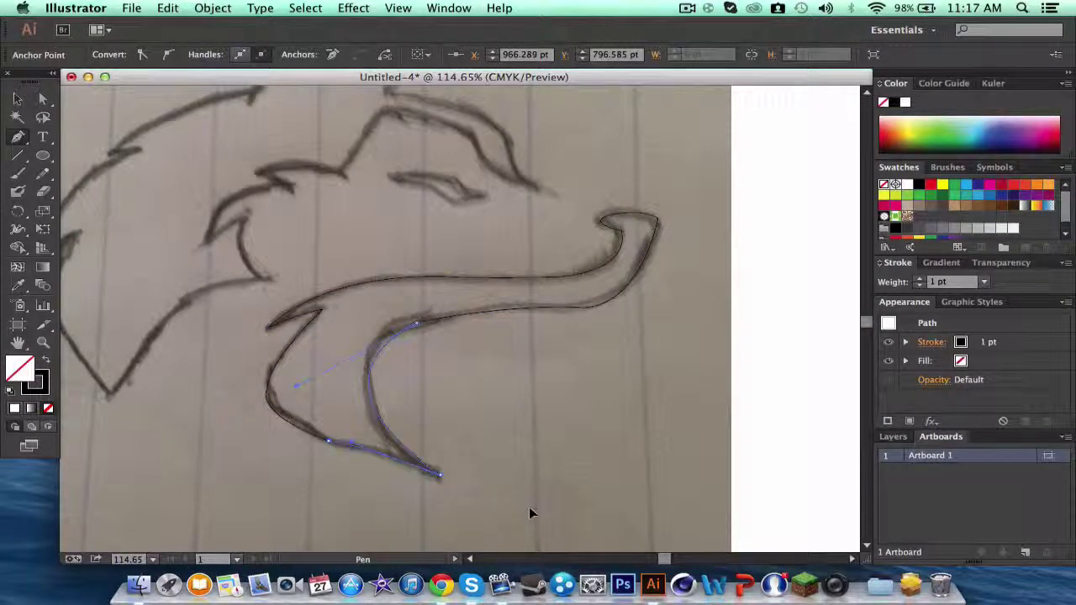
key("v")
left_click(222, 440)
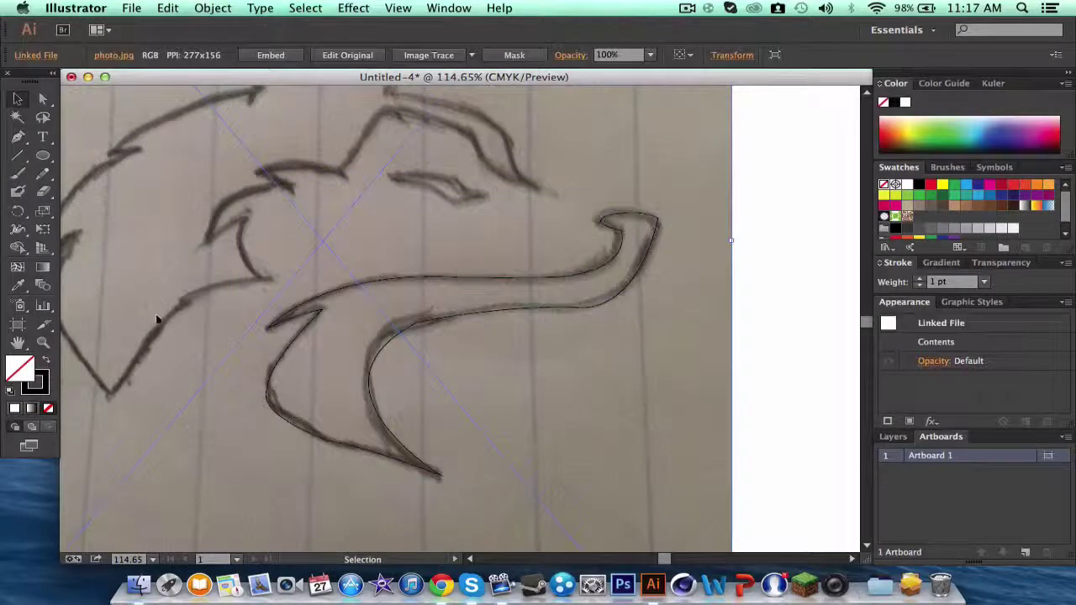
Start a new Pen path at the neck fur's lowest point and curve it along the underside to the cheek's lower corner.
scroll(158, 319, "up", 5)
scroll(157, 320, "left", 5)
key("p")
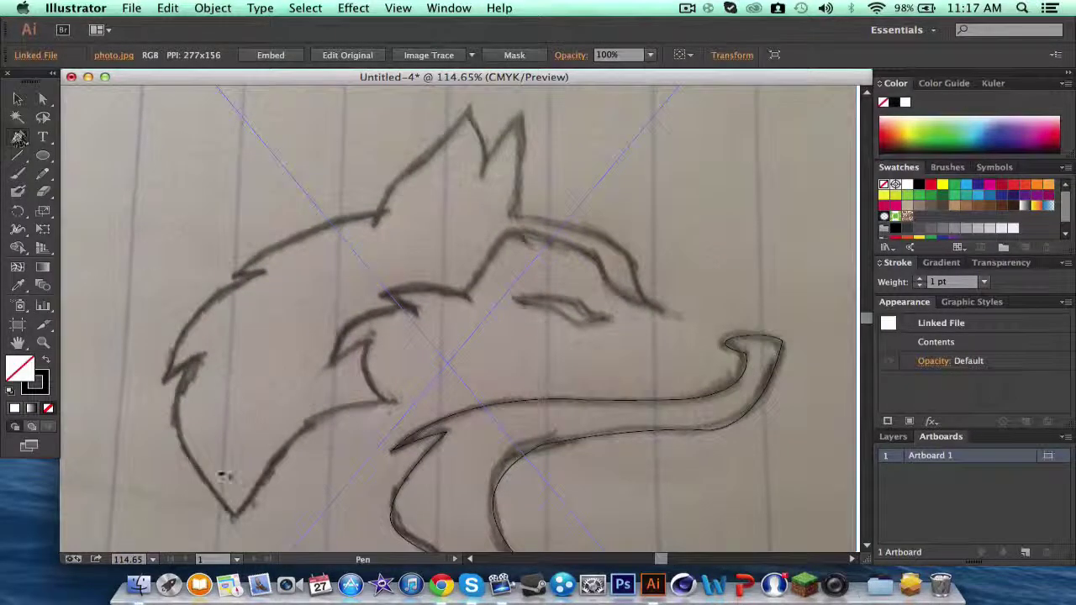
left_click(234, 515)
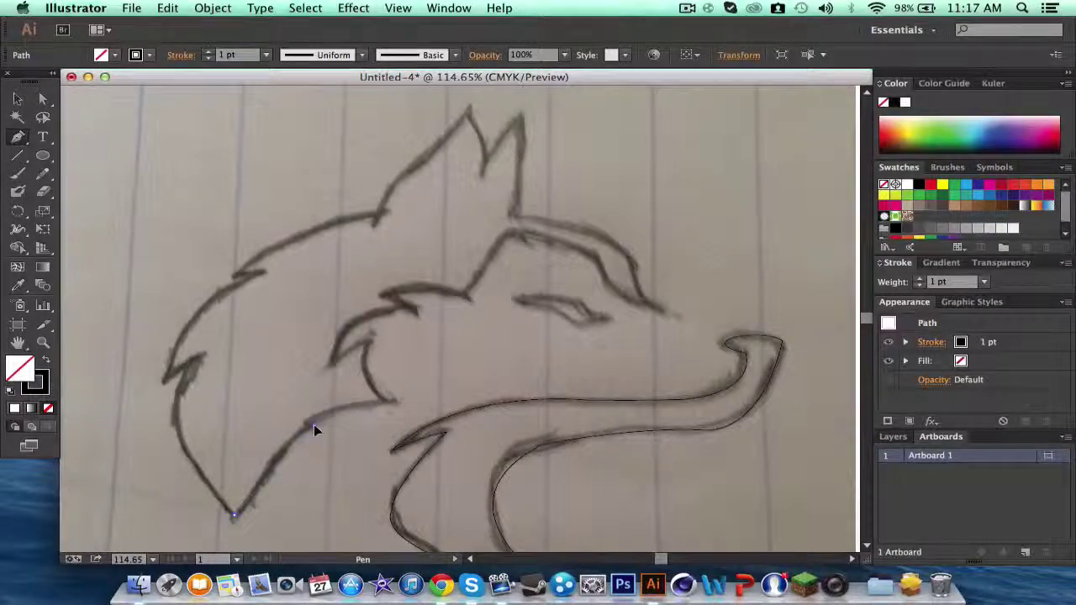
left_click(313, 424)
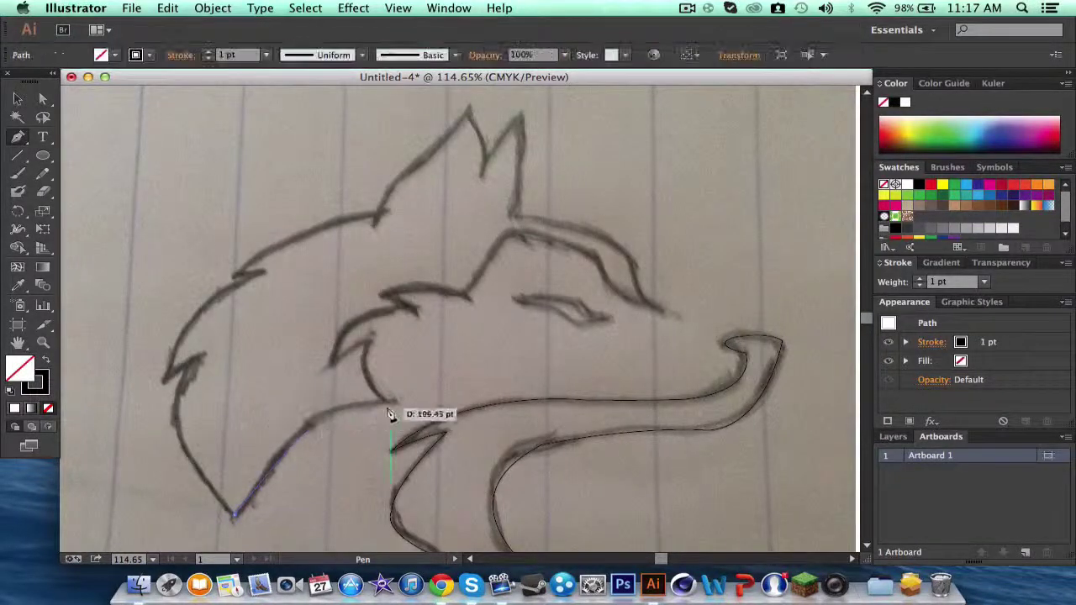
left_click_drag(390, 401, 416, 405)
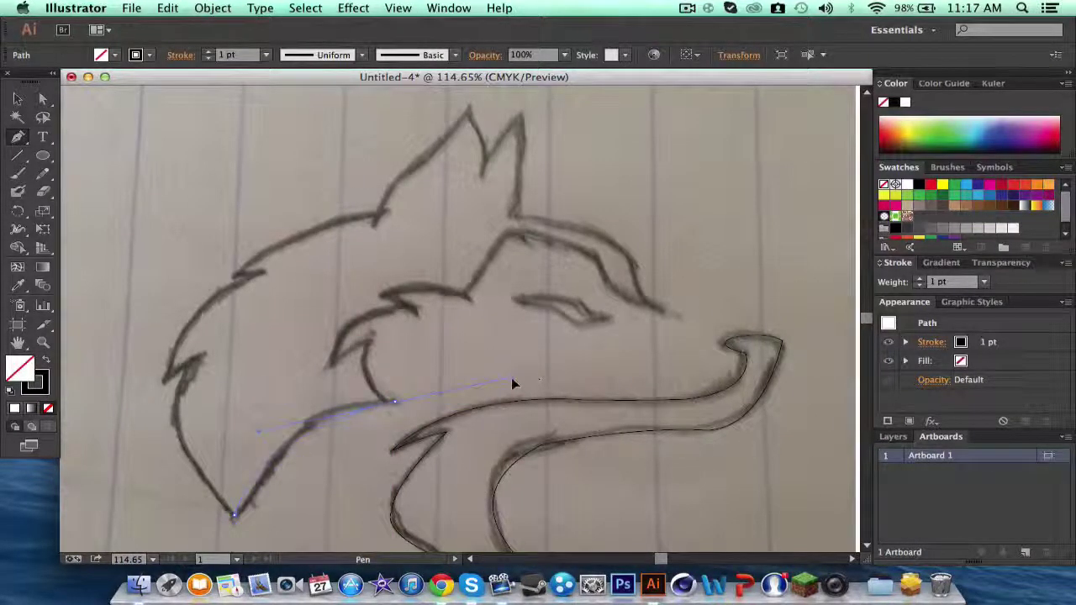
left_click_drag(535, 395, 535, 388)
left_click(395, 399)
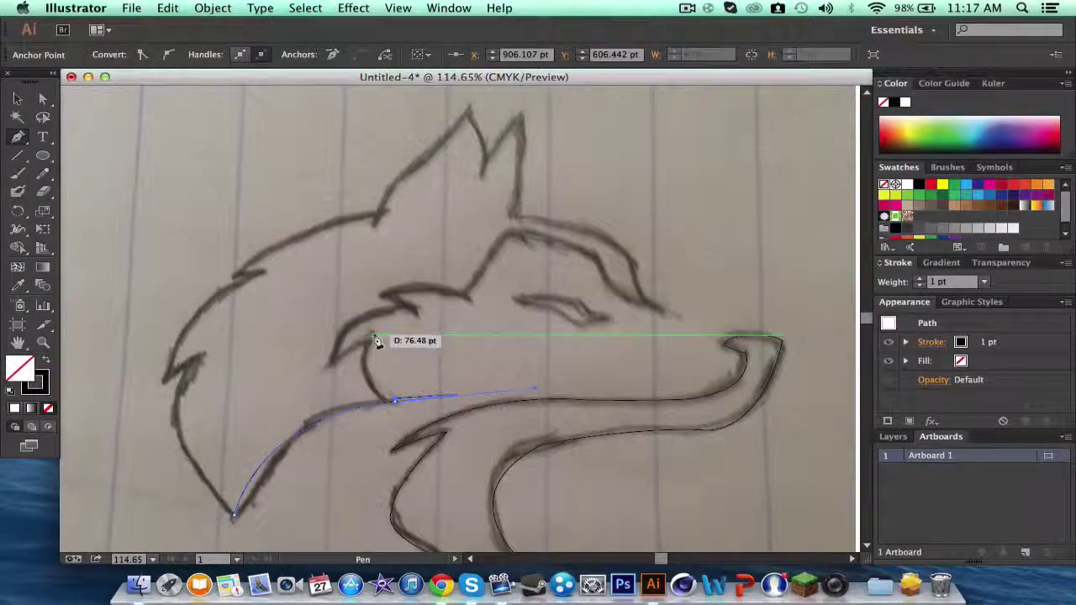
left_click_drag(372, 334, 389, 291)
key("super+z")
key("super+z")
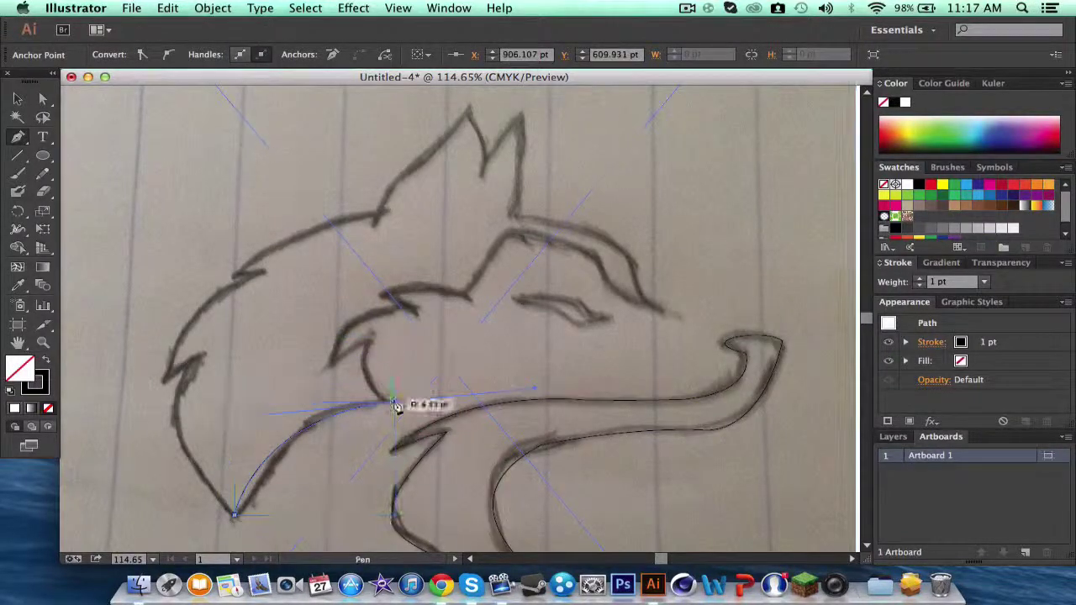
Trace the cheek's inner curve from the lower corner up to the notch and out to the lower fur tip.
left_click(395, 402)
left_click_drag(374, 335, 397, 315)
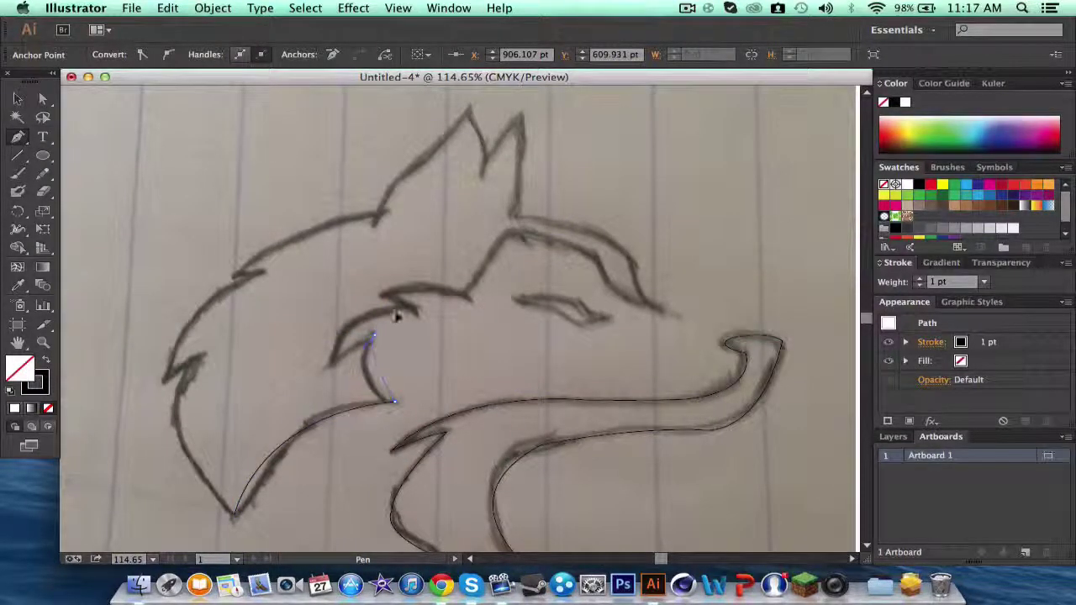
left_click(373, 336)
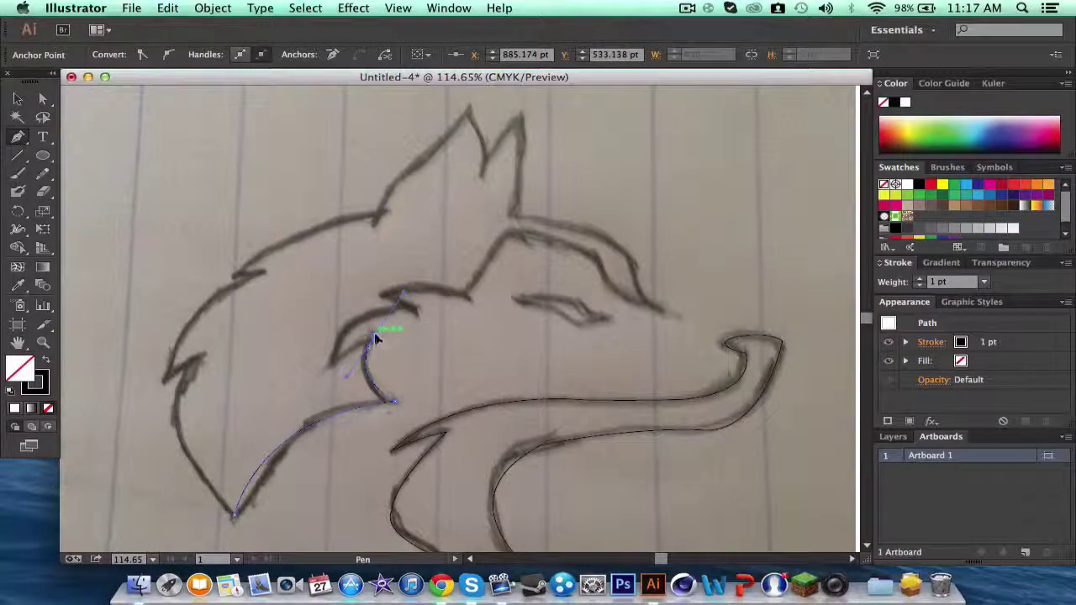
left_click_drag(329, 377, 329, 369)
key("super+z")
Trace the upper edge of the lower fur tuft, through the small notch, to the tip of the upper tuft.
left_click_drag(395, 306, 423, 321)
left_click(396, 306)
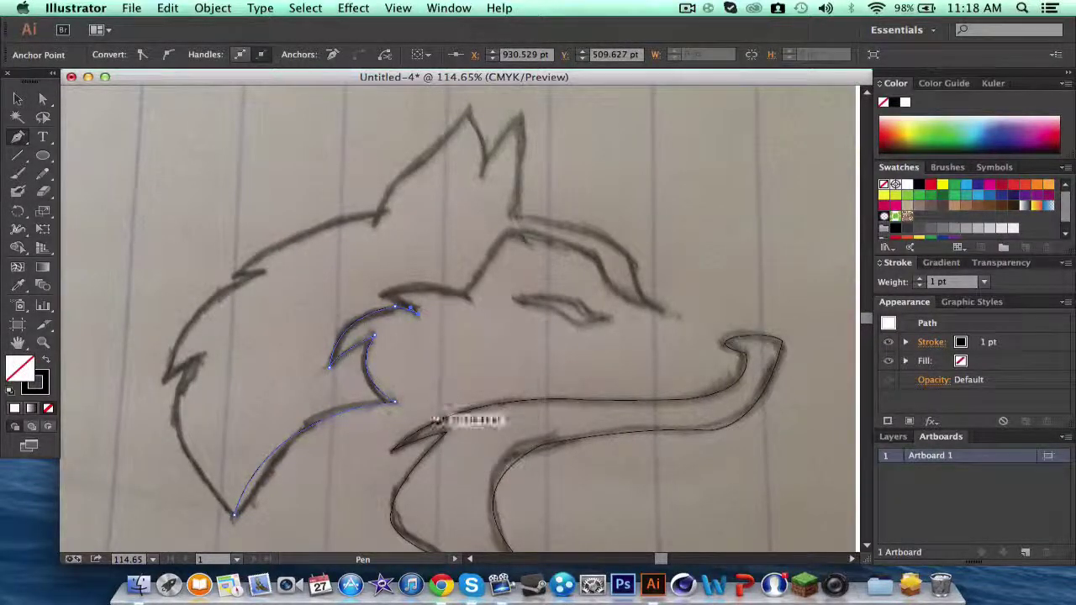
left_click_drag(381, 296, 377, 297)
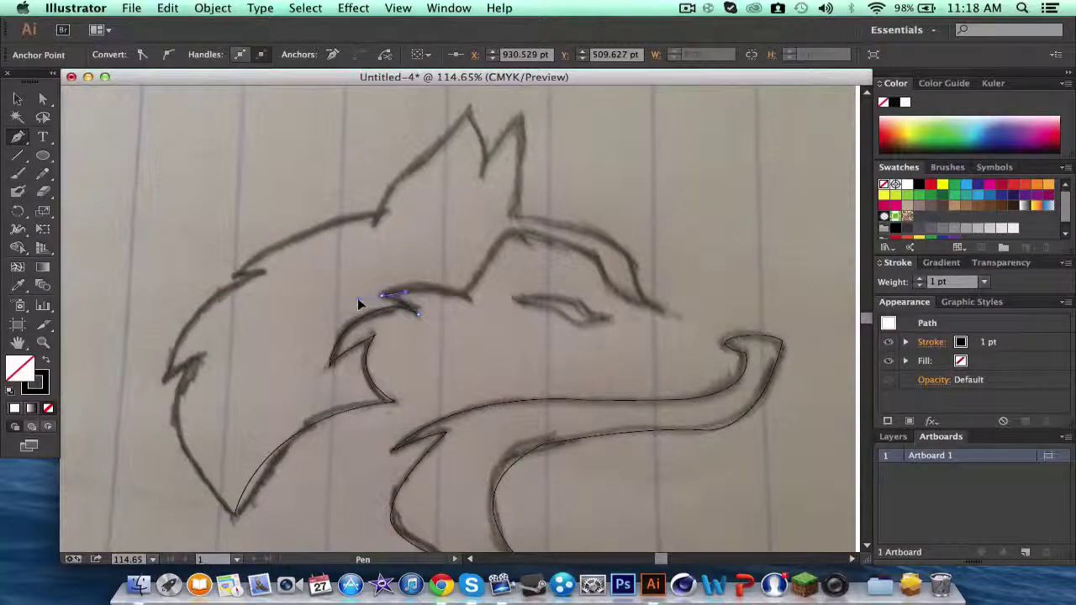
left_click(384, 296)
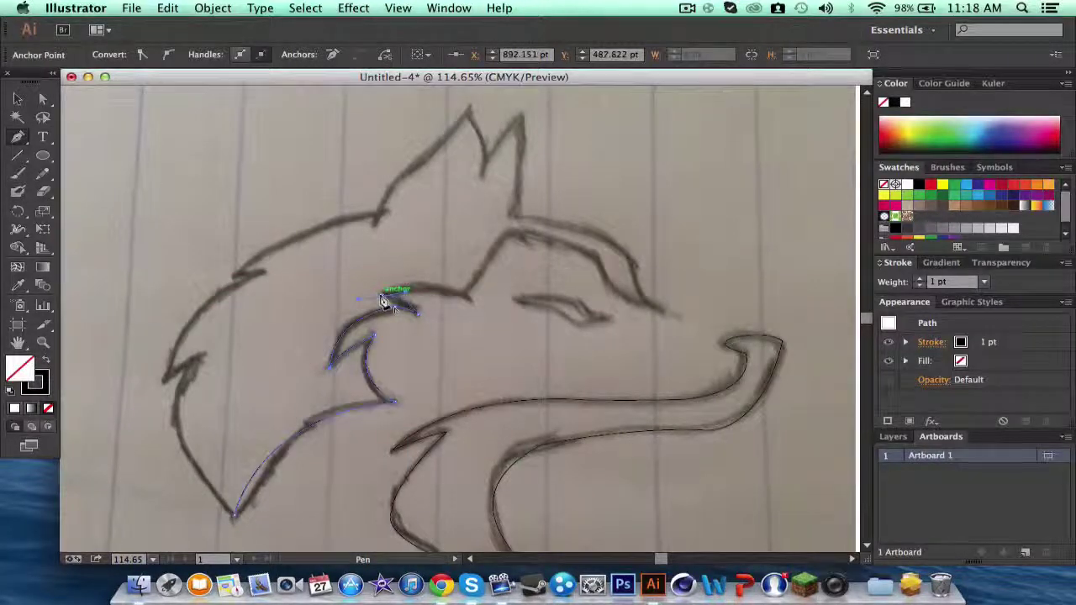
left_click(471, 300)
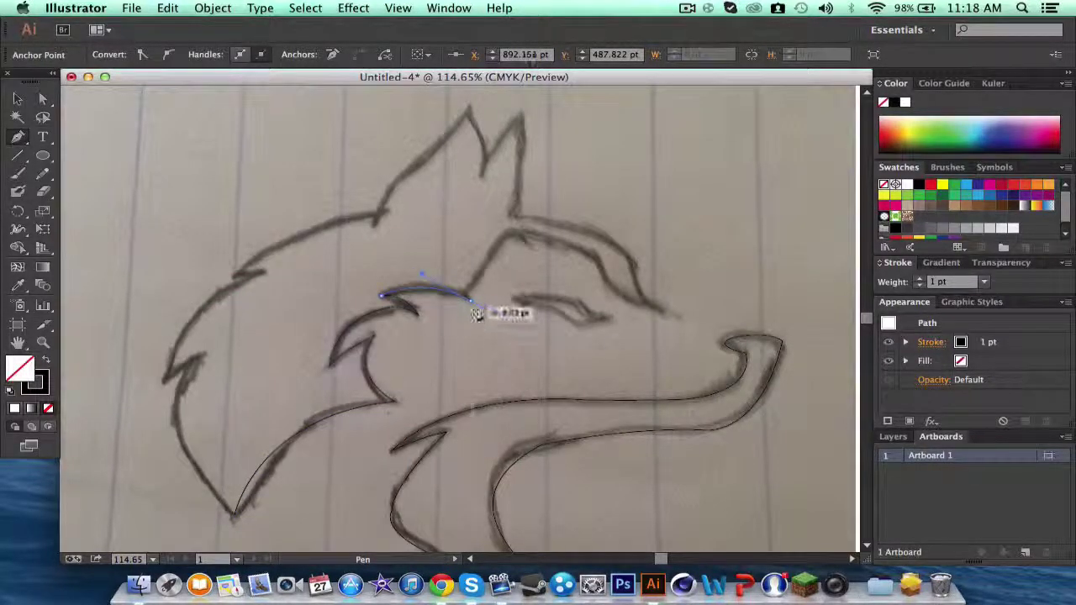
left_click_drag(473, 303, 555, 370)
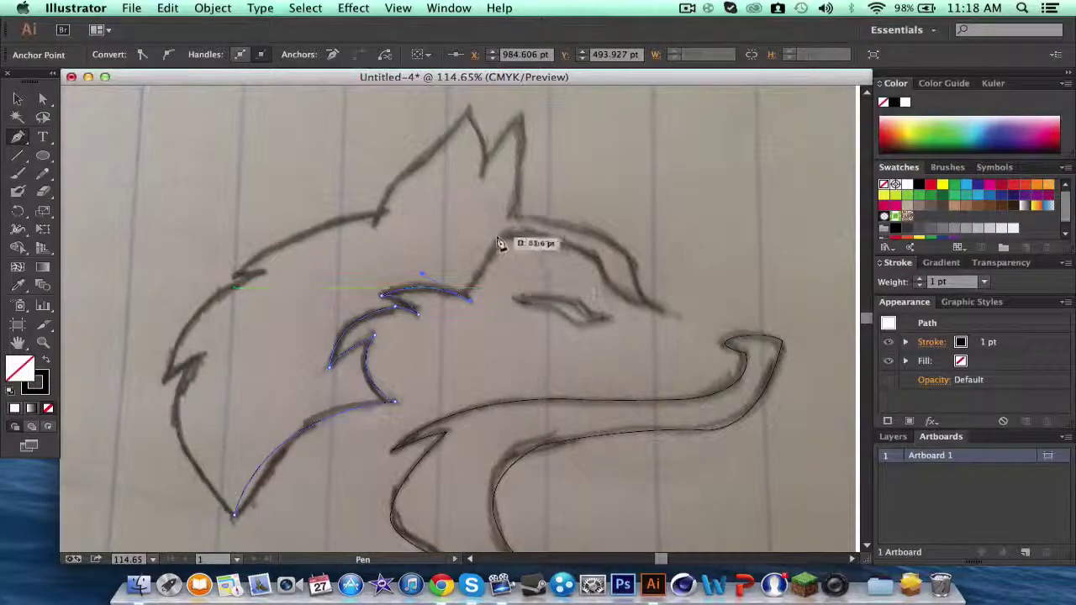
left_click_drag(508, 232, 525, 233)
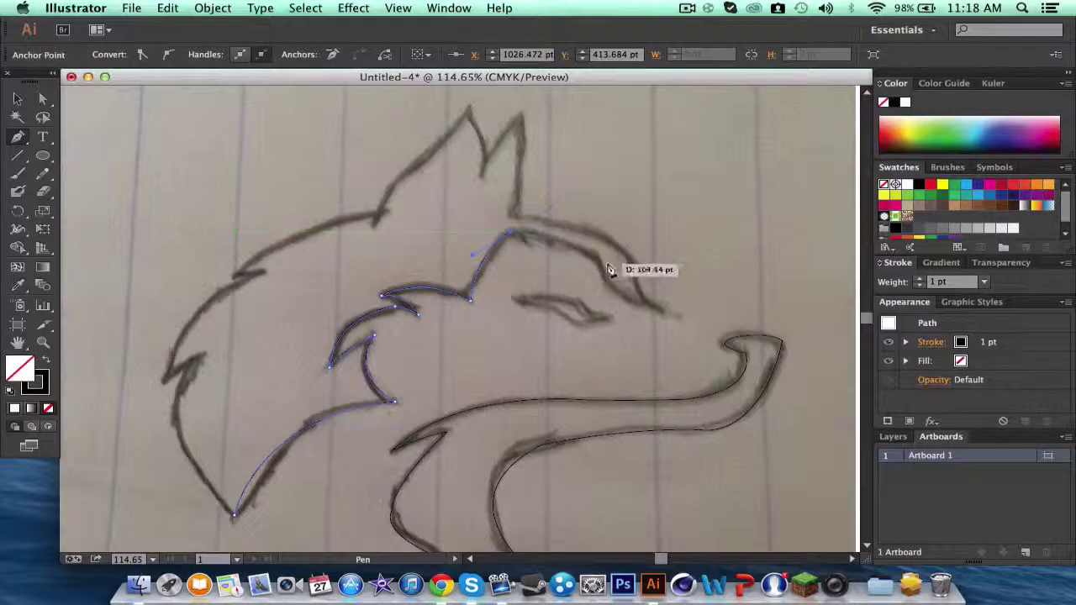
left_click_drag(579, 248, 607, 258)
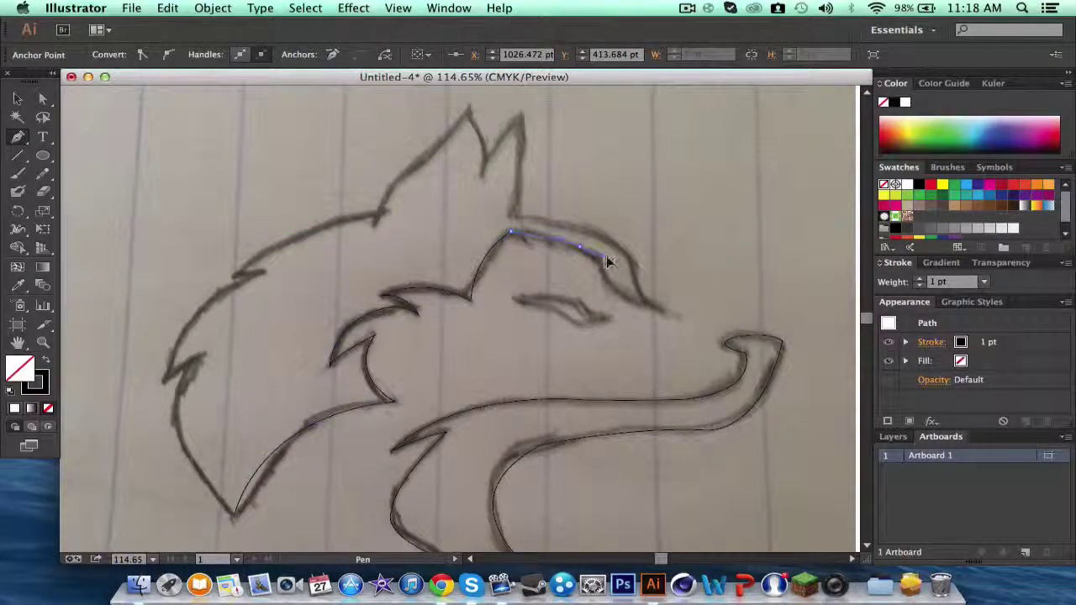
key("super+z")
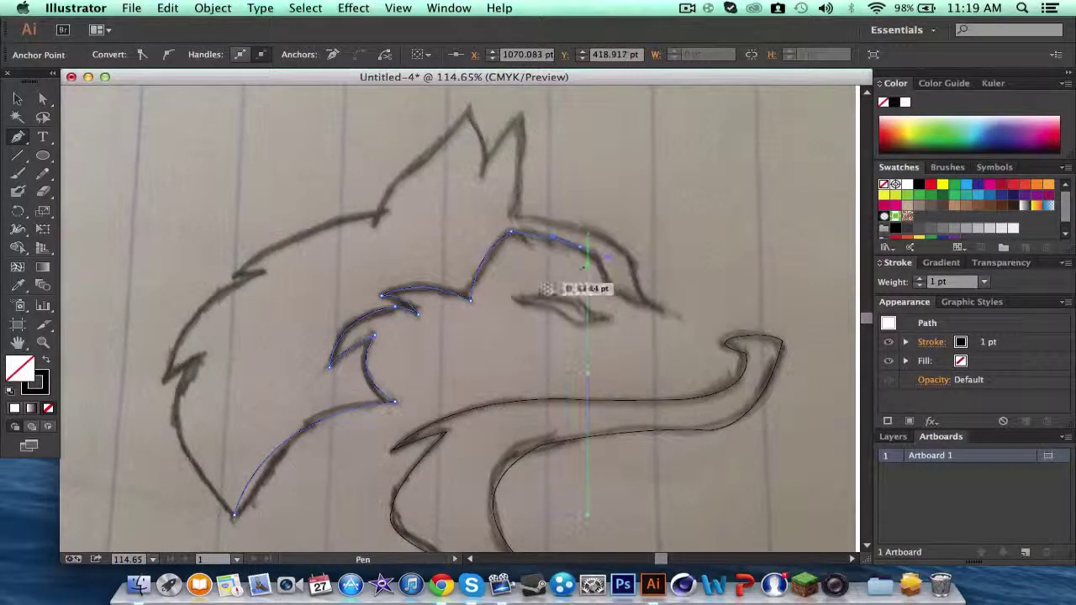
key("super+z")
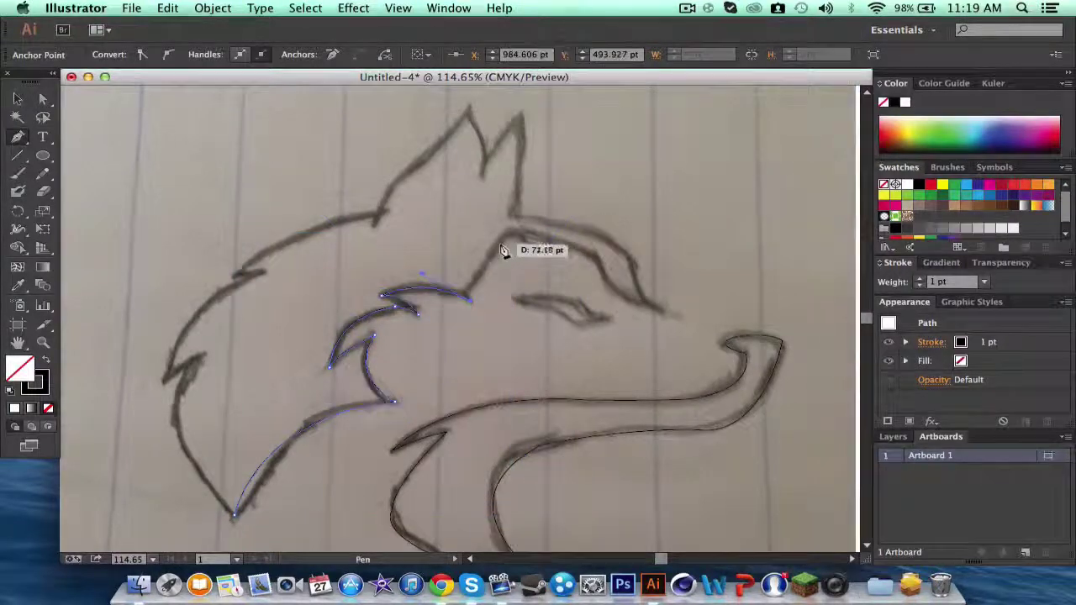
key("super+z")
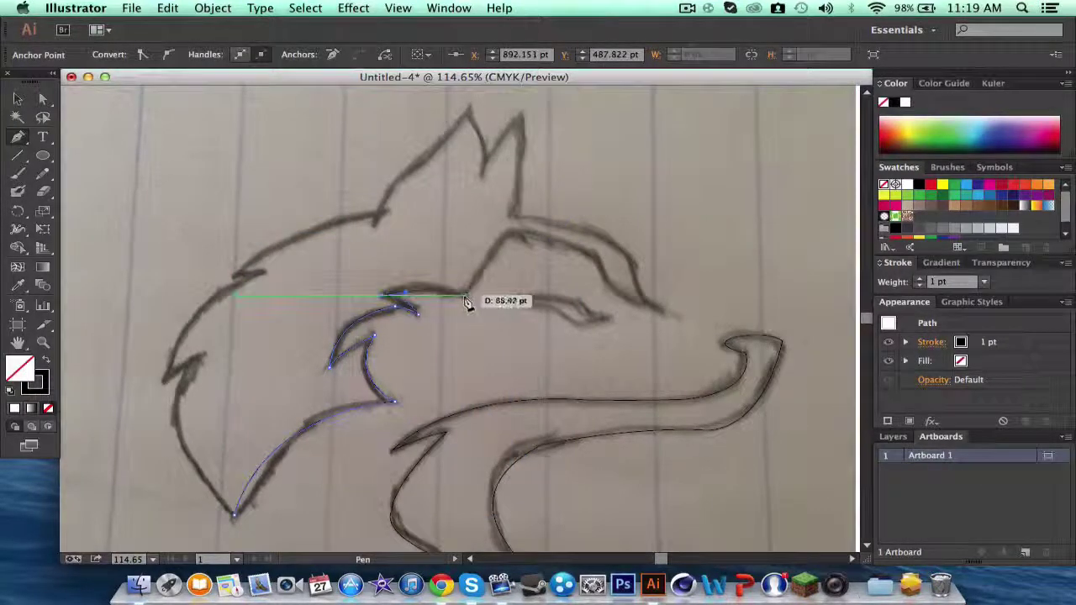
Continue the head outline over the upper cheek tuft and around the pointed brow stripe up to the front ear's tip.
left_click_drag(465, 295, 499, 244)
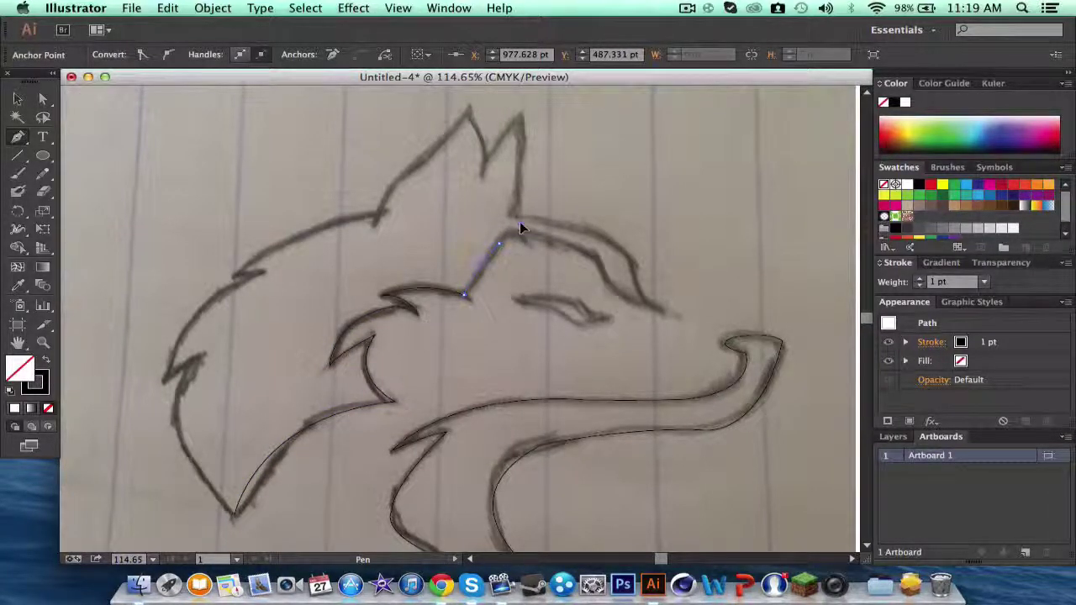
left_click_drag(542, 243, 587, 251)
left_click(552, 240)
left_click(587, 251)
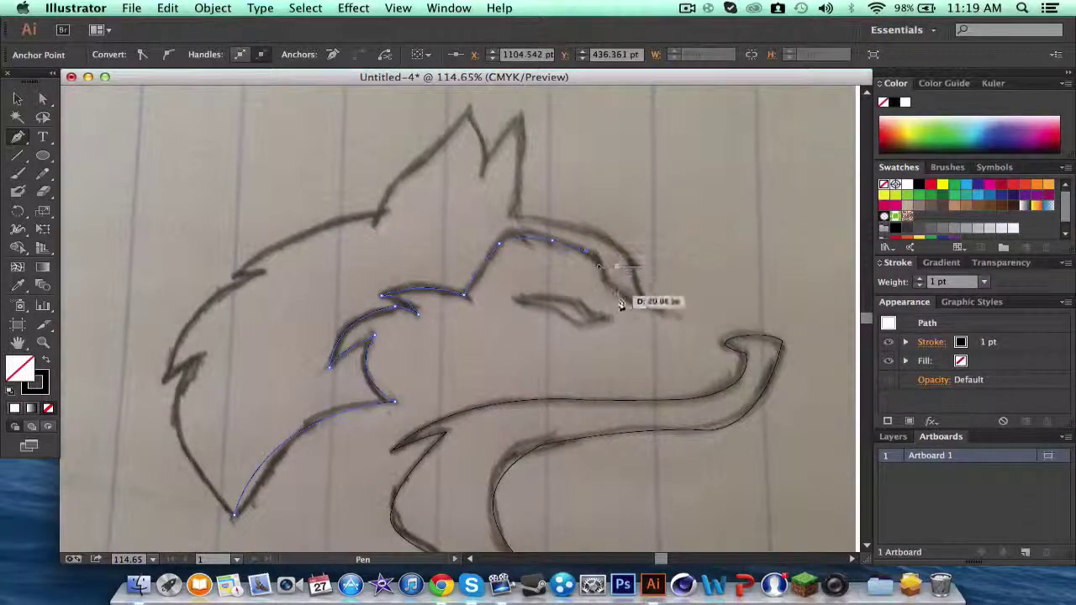
left_click_drag(620, 304, 518, 143)
left_click(604, 277)
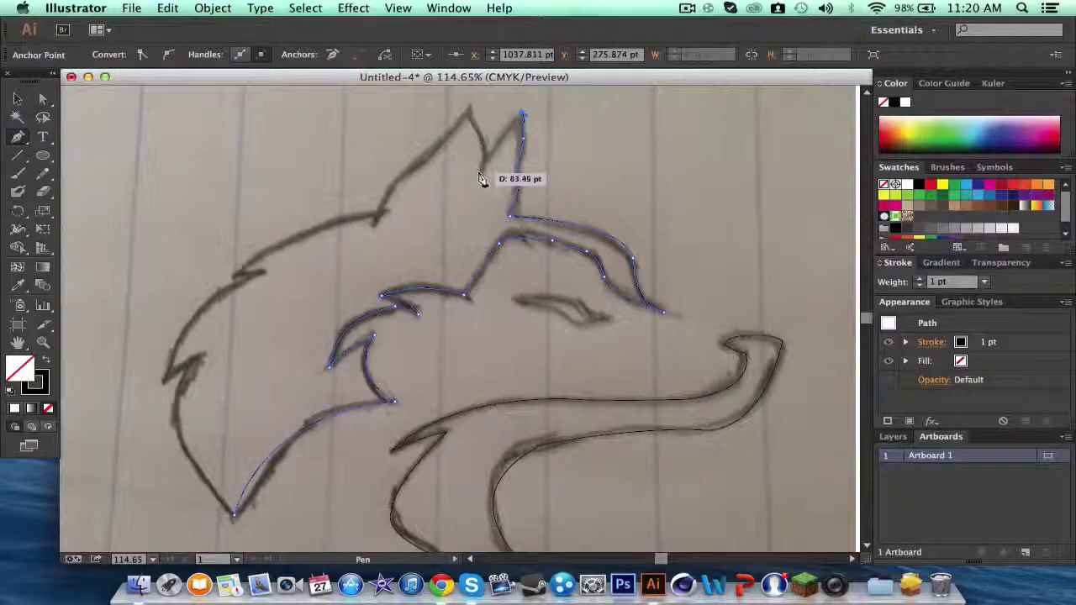
Undo the latest ear segments and retrace the front ear edge from the brow stripe up to the ear tip.
left_click_drag(481, 175, 484, 182)
key("super+z")
key("super+z")
key("super+z")
key("super+z")
key("super+z")
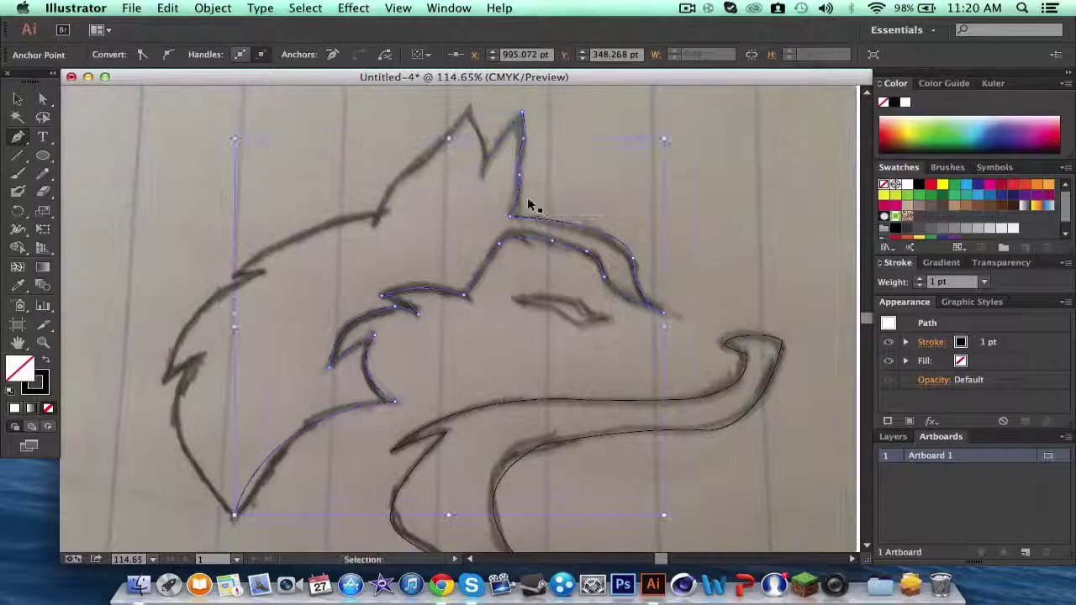
left_click_drag(510, 220, 511, 155)
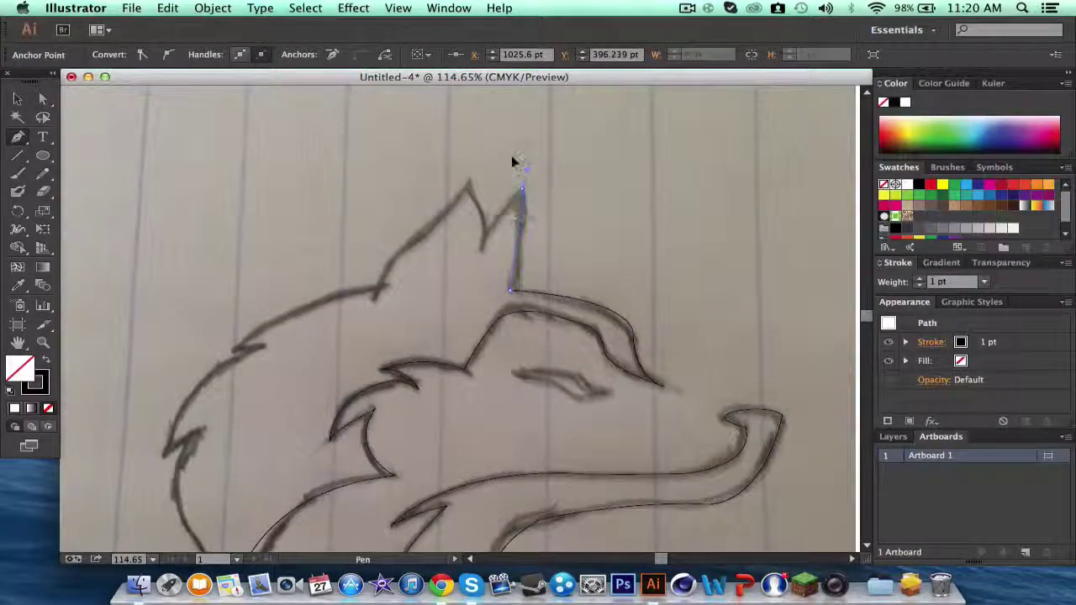
left_click(521, 189)
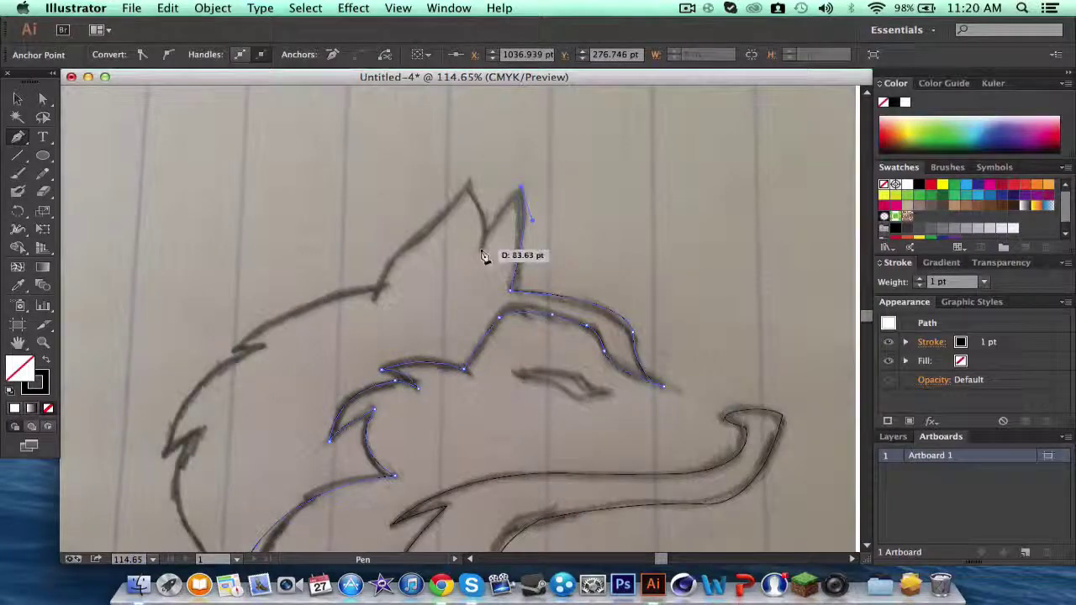
Trace from the front ear's tip down to the base of the notch between the two ears.
left_click_drag(481, 250, 475, 156)
left_click(482, 251)
left_click(473, 195)
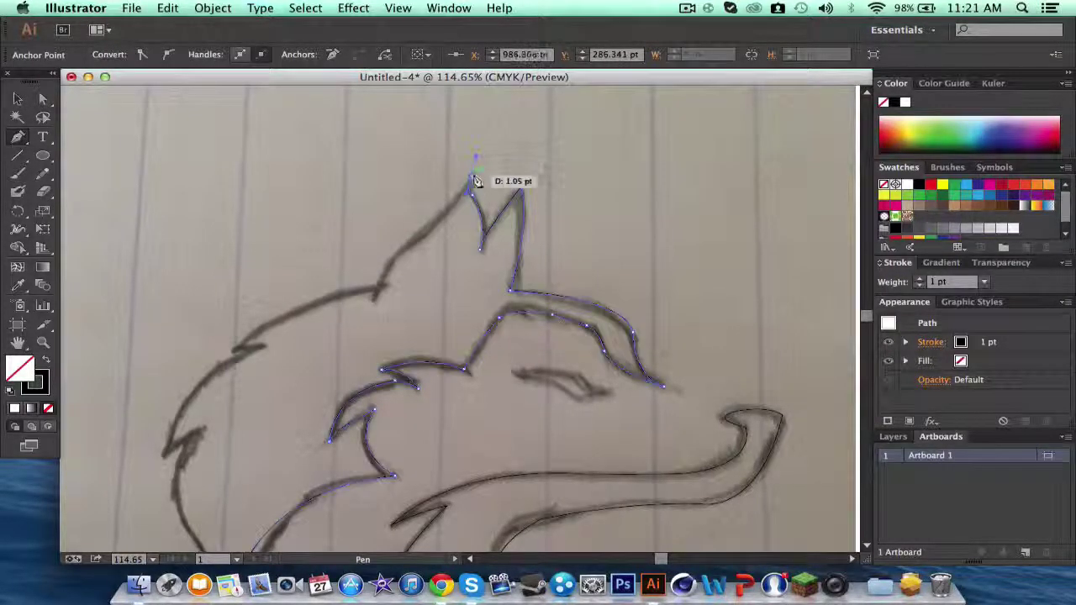
left_click(472, 174)
left_click_drag(463, 220, 355, 265)
key("super+z")
key("super+z")
key("super+z")
key("super+z")
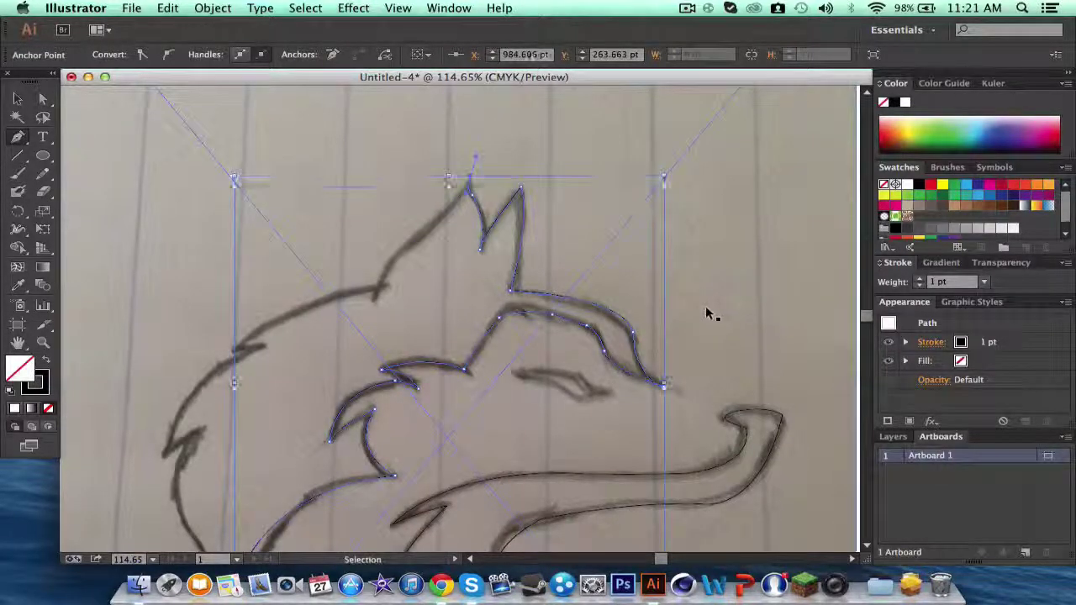
key("super+z")
Trace the back ear's inner edge from the notch up to the ear tip, ending in a corner point.
left_click_drag(470, 178, 444, 132)
left_click(470, 181)
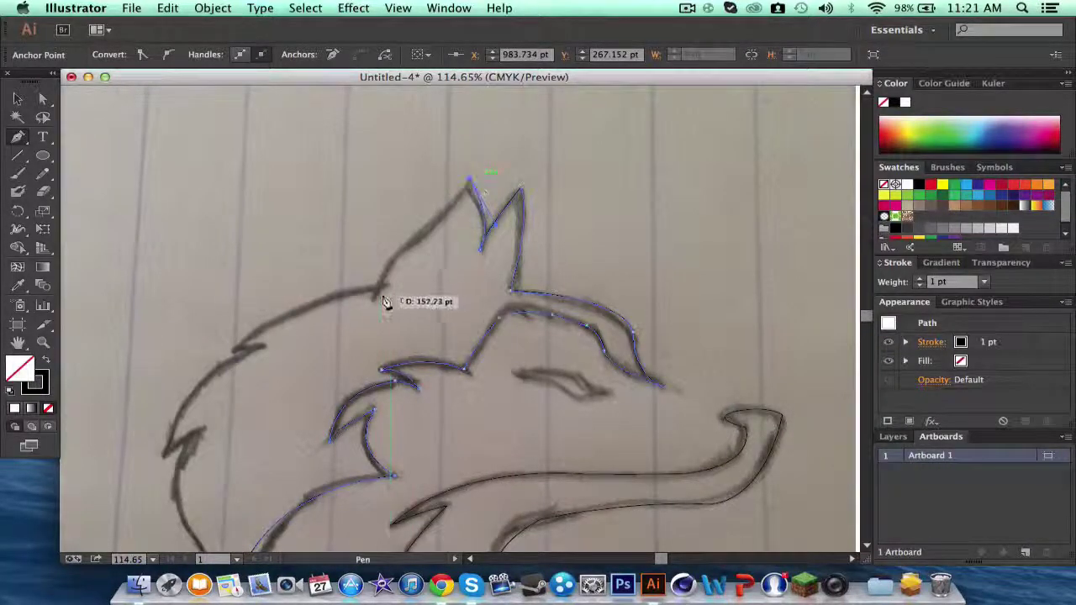
left_click_drag(394, 252, 349, 282)
left_click(396, 255)
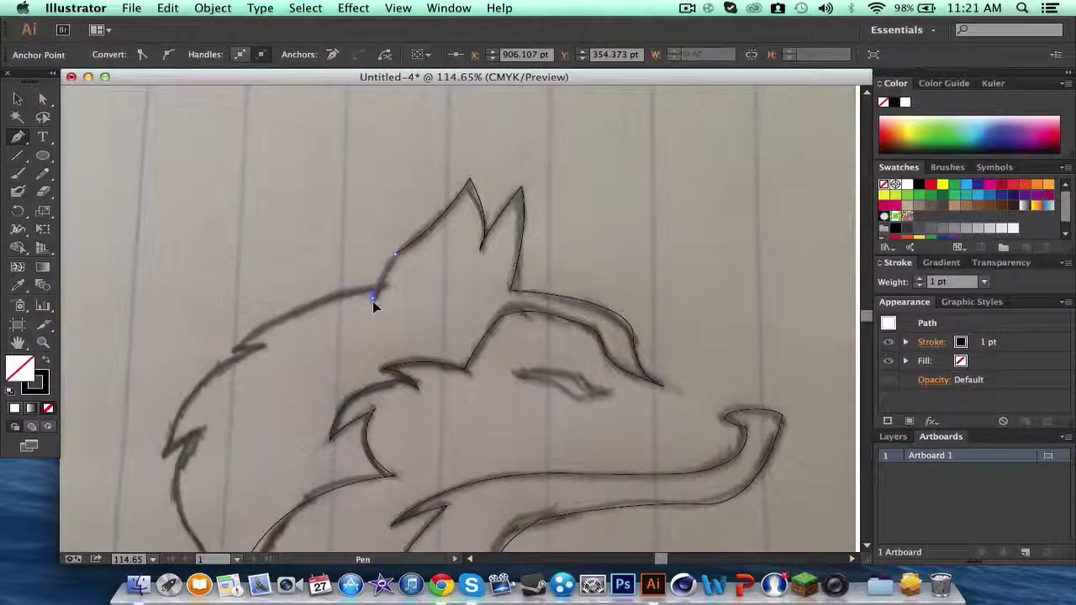
left_click(372, 298)
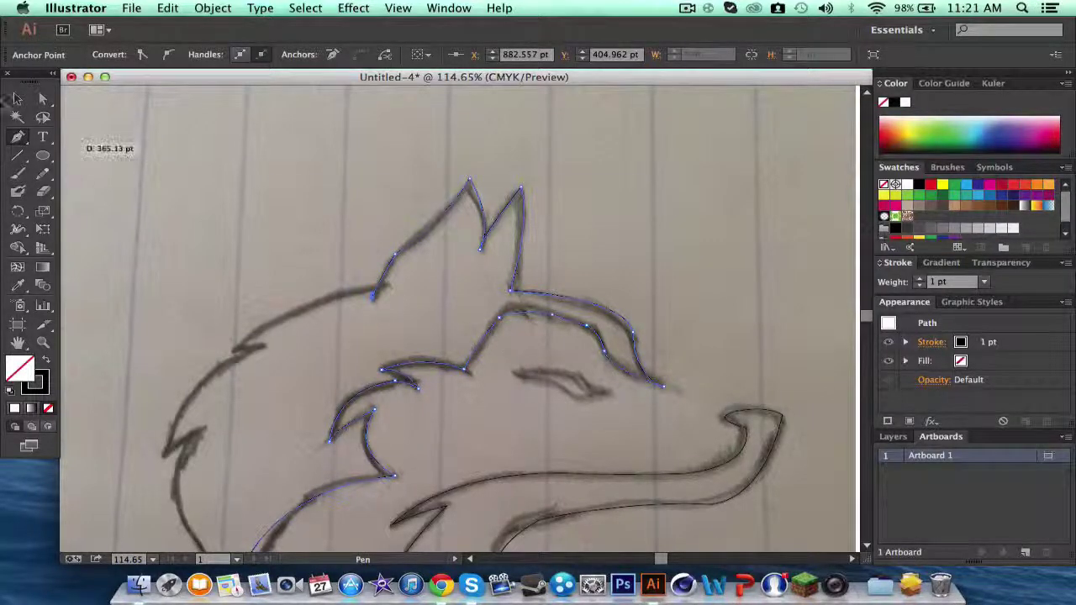
left_click(127, 200, "super")
left_click(688, 9)
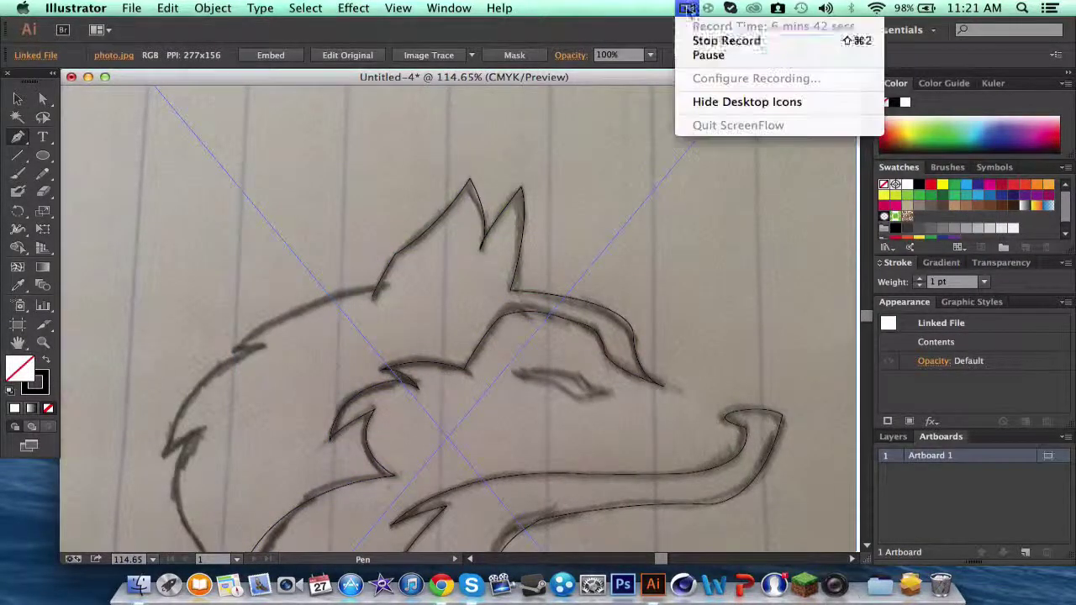
left_click(709, 55)
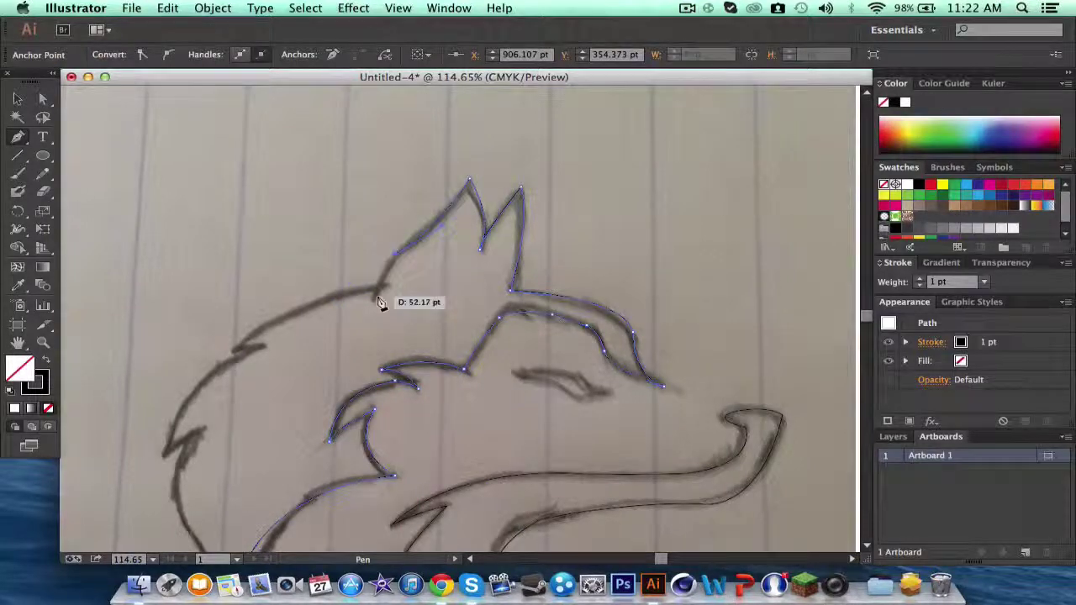
left_click(375, 293)
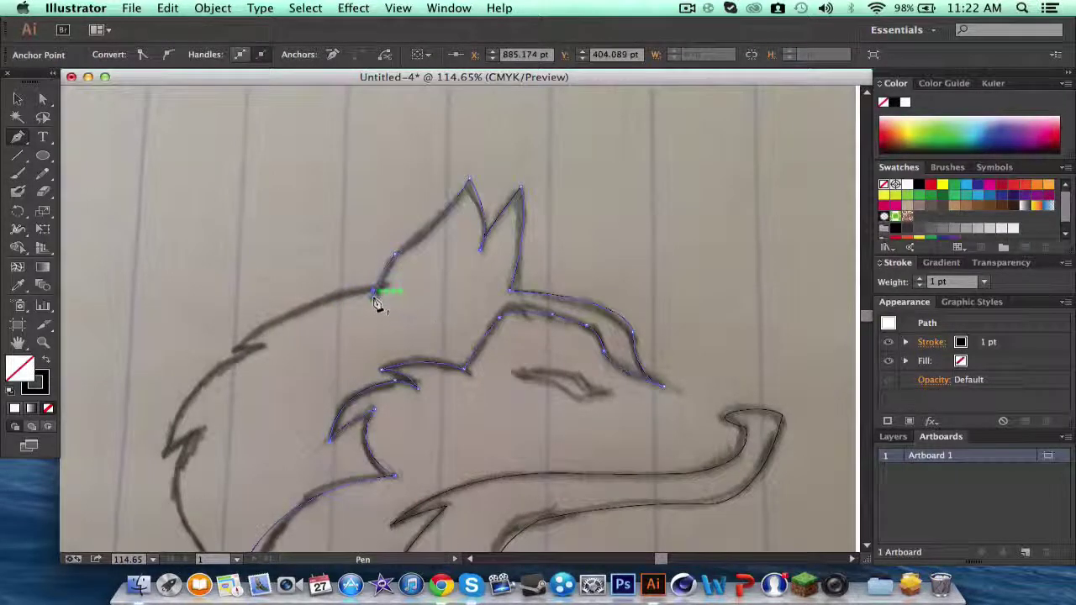
left_click(236, 350)
key("v")
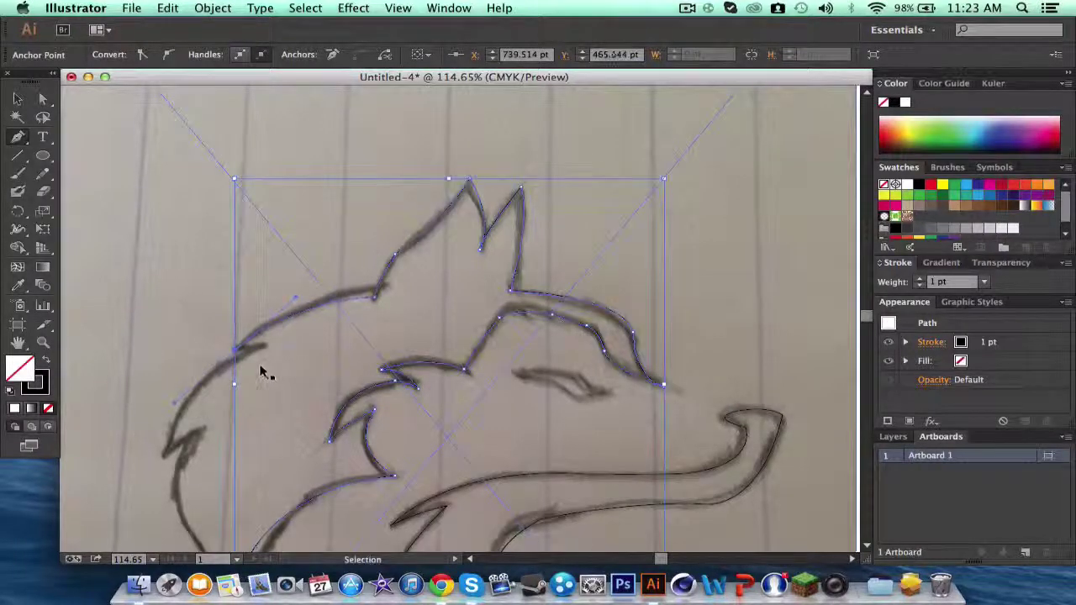
key("p")
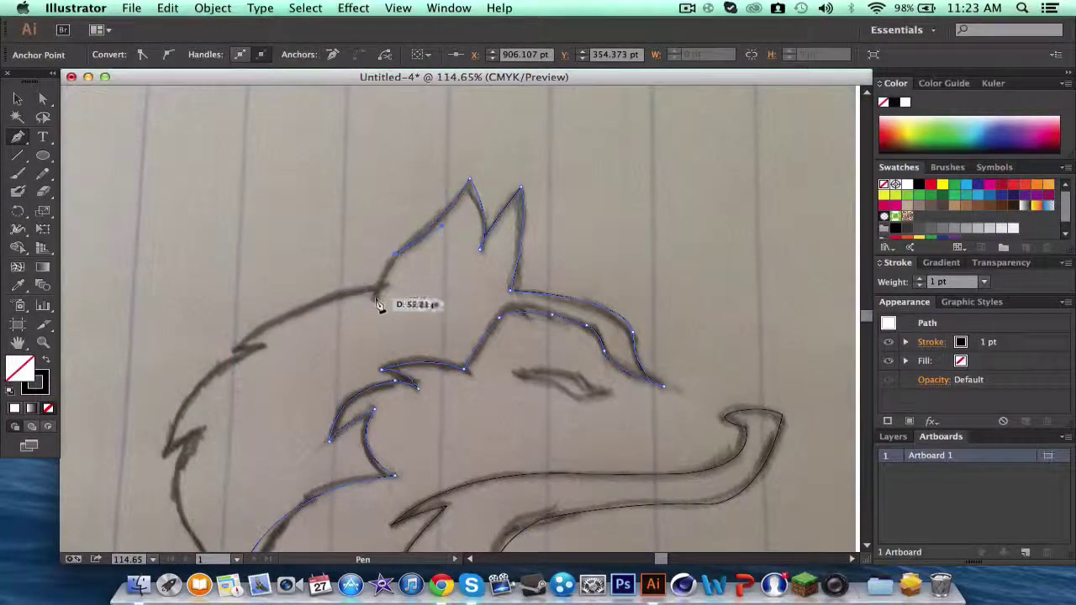
left_click_drag(376, 297, 372, 339)
key("super+z")
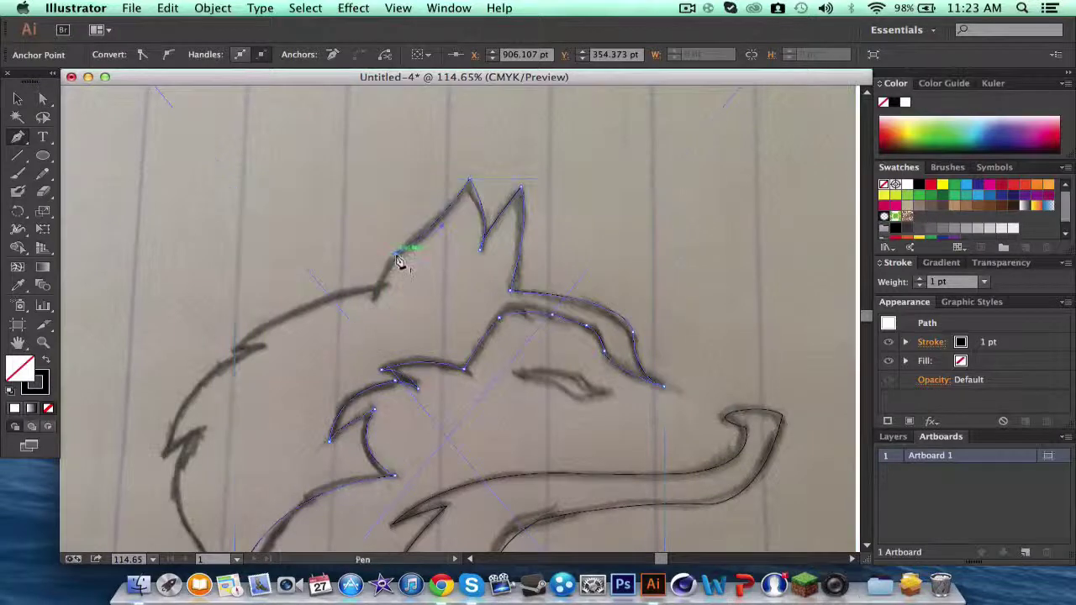
left_click(375, 296)
key("super+z")
left_click(390, 290)
key("super+z")
key("super+z")
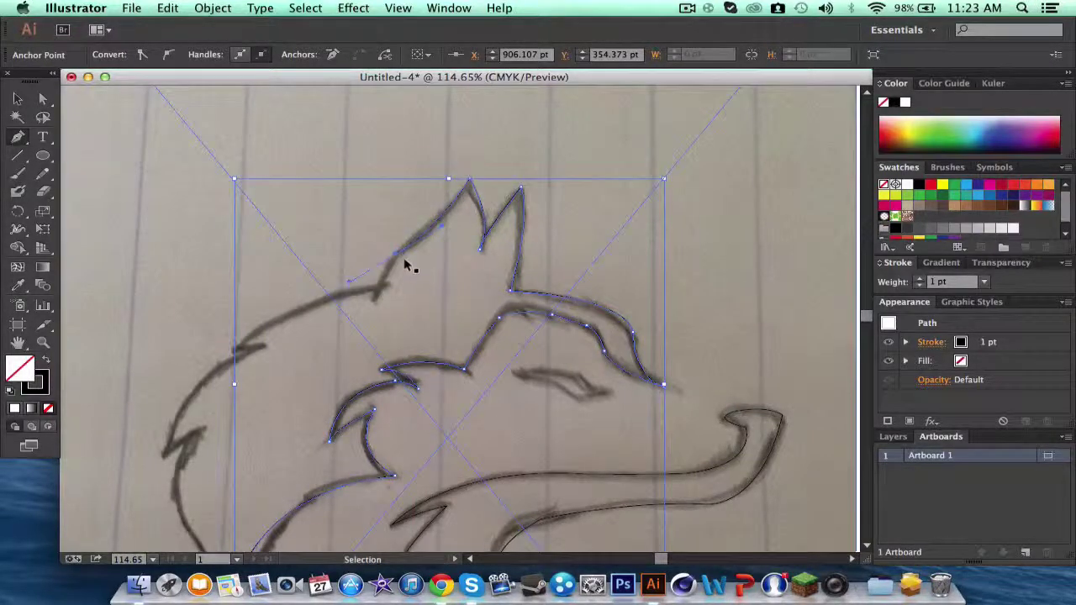
key("super+z")
Trace the back ear's outer edge from its tip through a midpoint down to the ear's base.
left_click_drag(416, 236, 380, 304)
key("super+z")
left_click(376, 299)
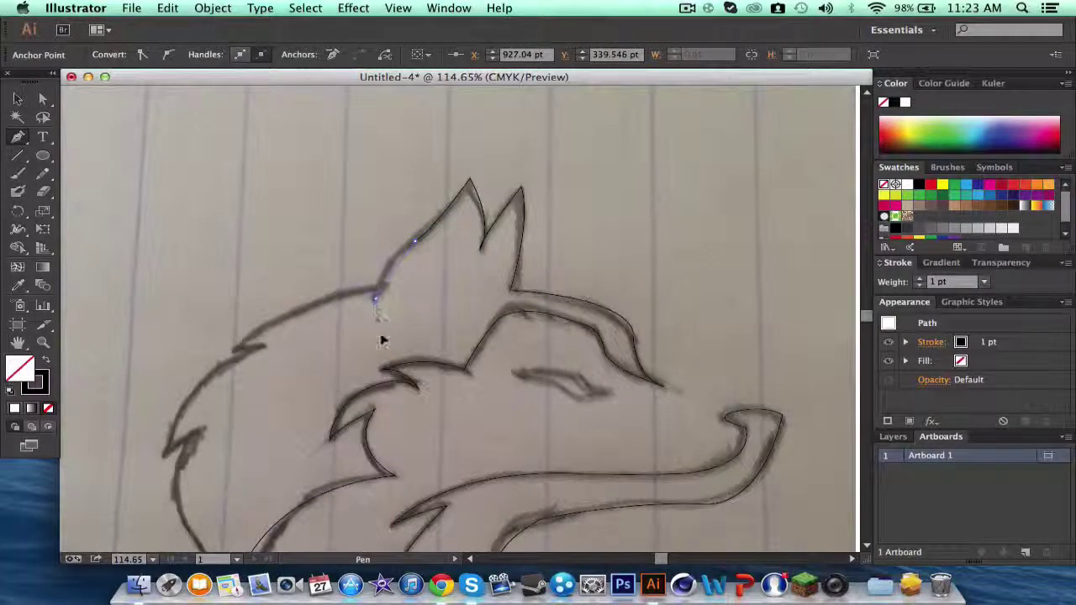
left_click_drag(375, 332, 376, 332)
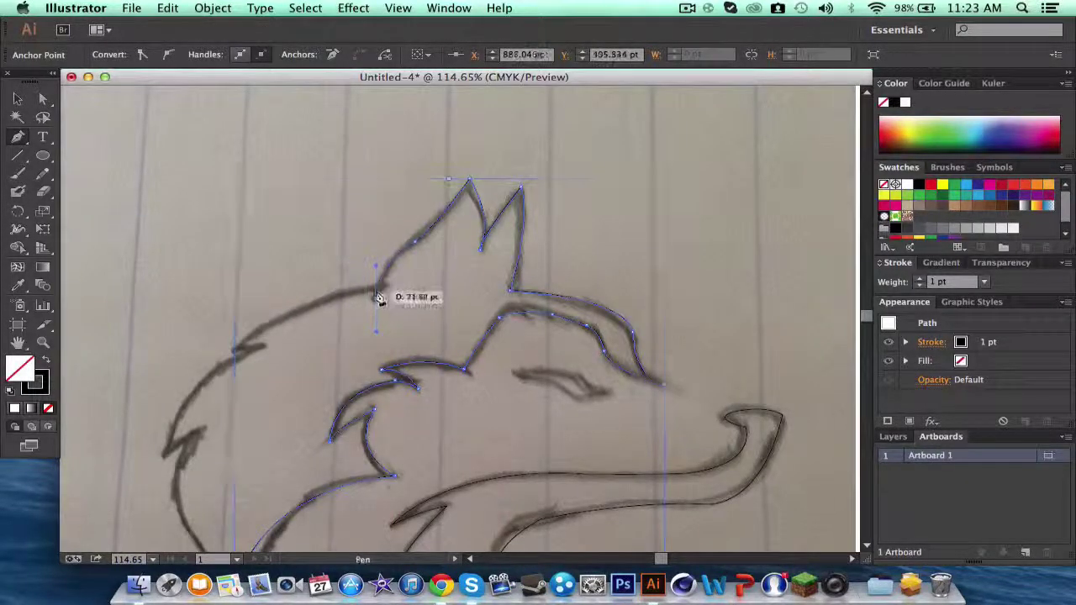
key("super+z")
left_click_drag(380, 287, 375, 310)
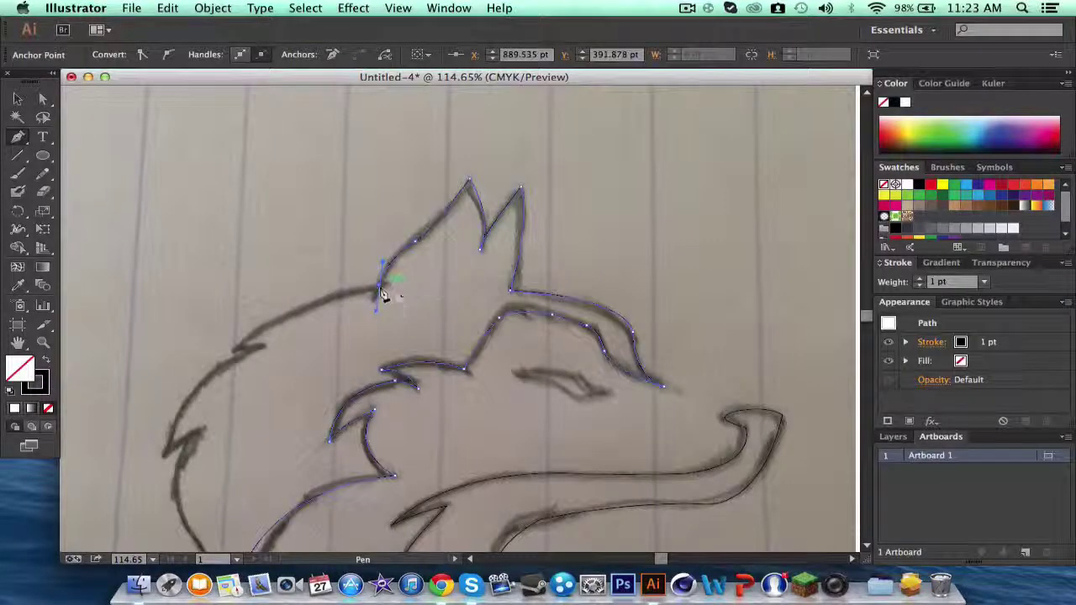
Trace the back of the head from the ear's base to the first fur tip and into its small notch.
left_click_drag(238, 348, 212, 392)
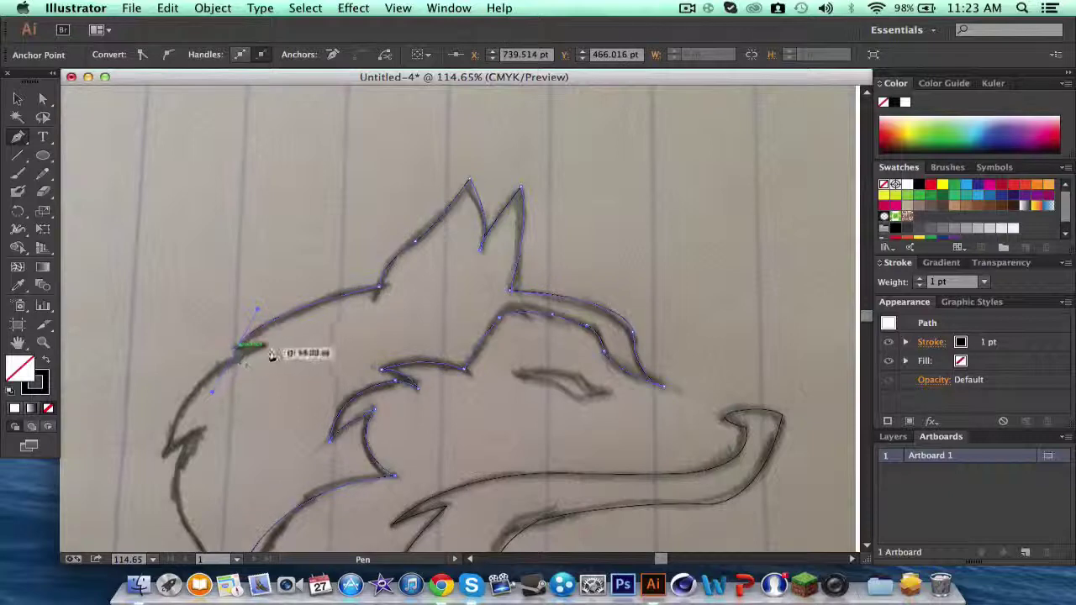
left_click_drag(265, 345, 276, 351)
left_click(265, 345)
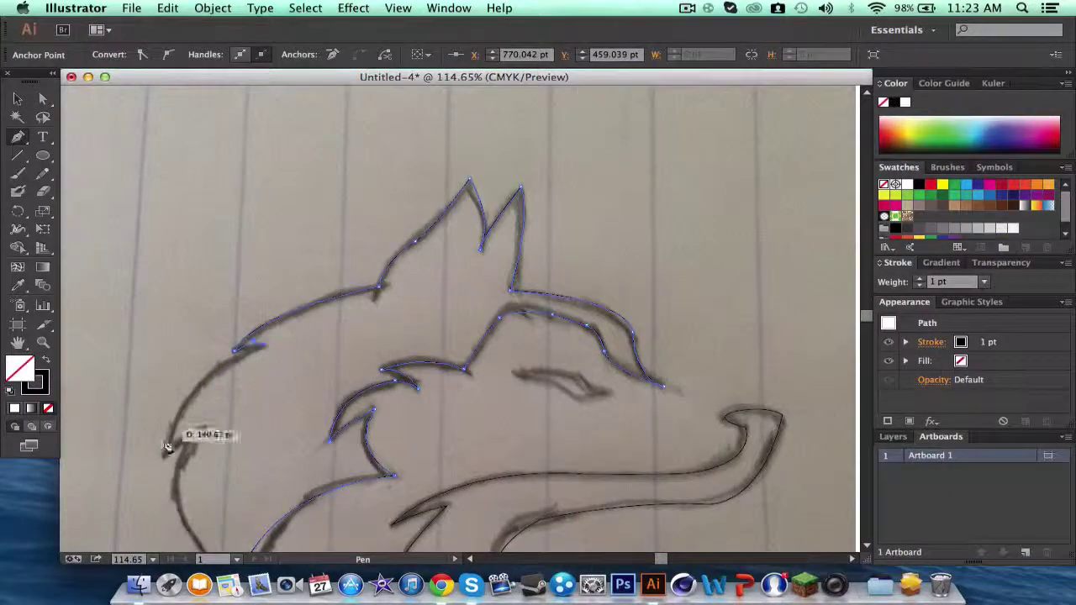
Trace the neck down to the lower fur tip, into its notch, and close the head outline at the bottom point.
left_click_drag(166, 446, 135, 527)
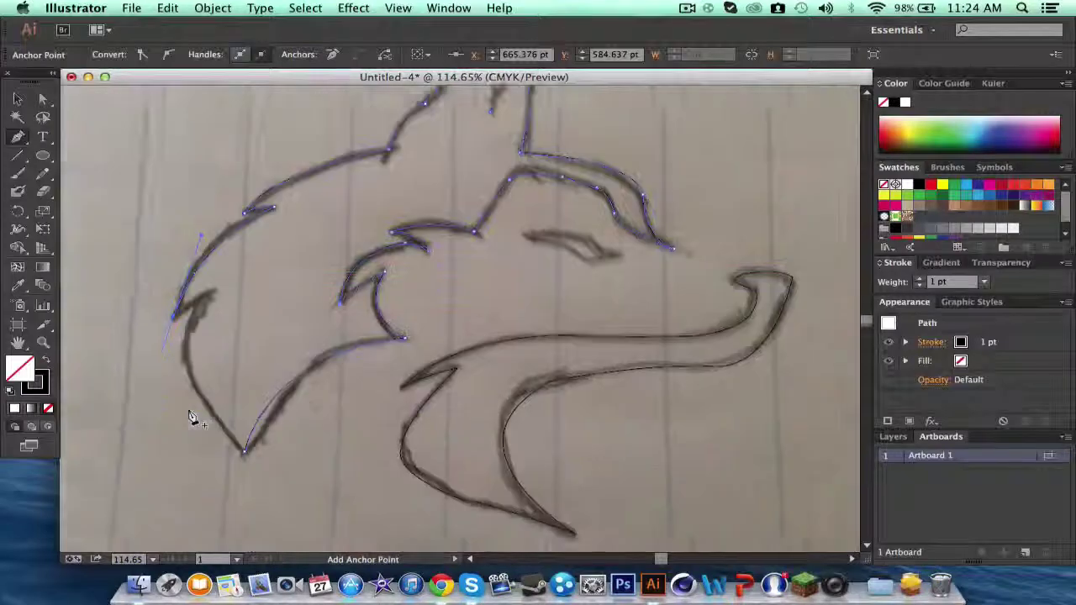
scroll(240, 236, "down", 3)
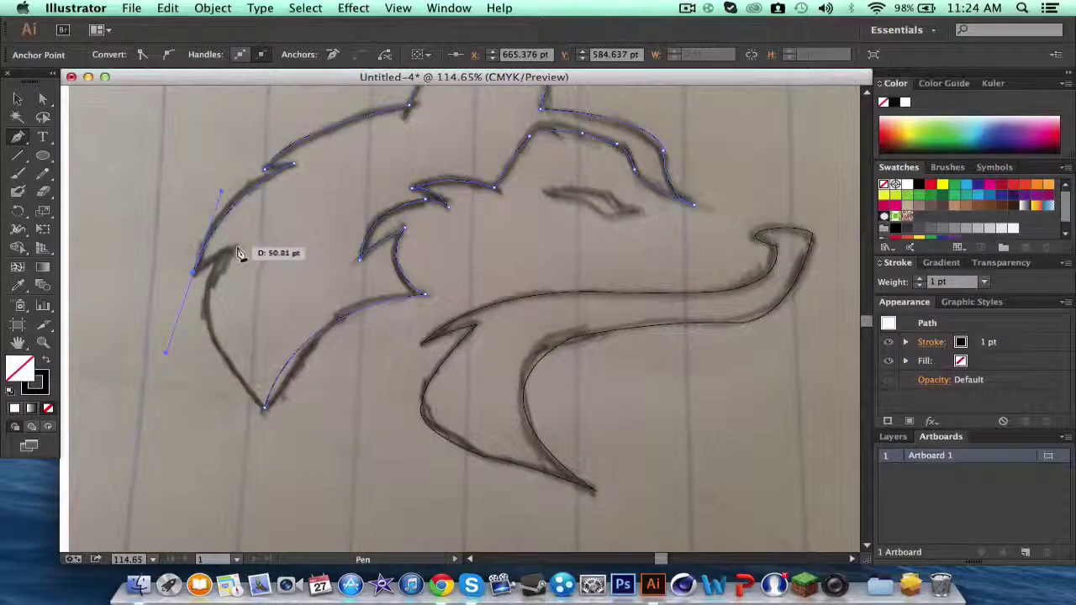
left_click(193, 271)
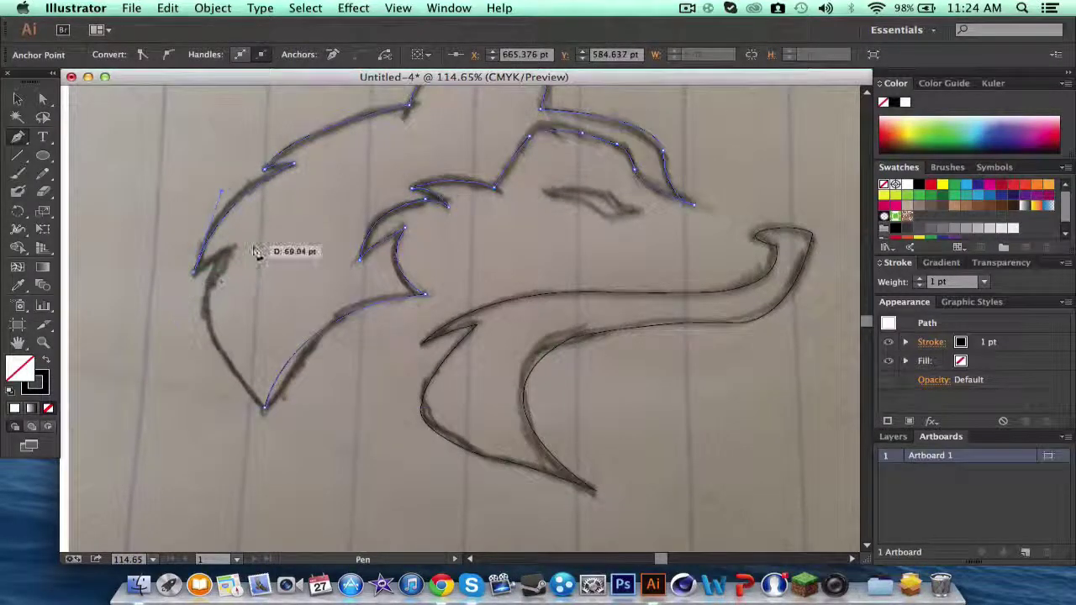
left_click_drag(235, 245, 268, 235)
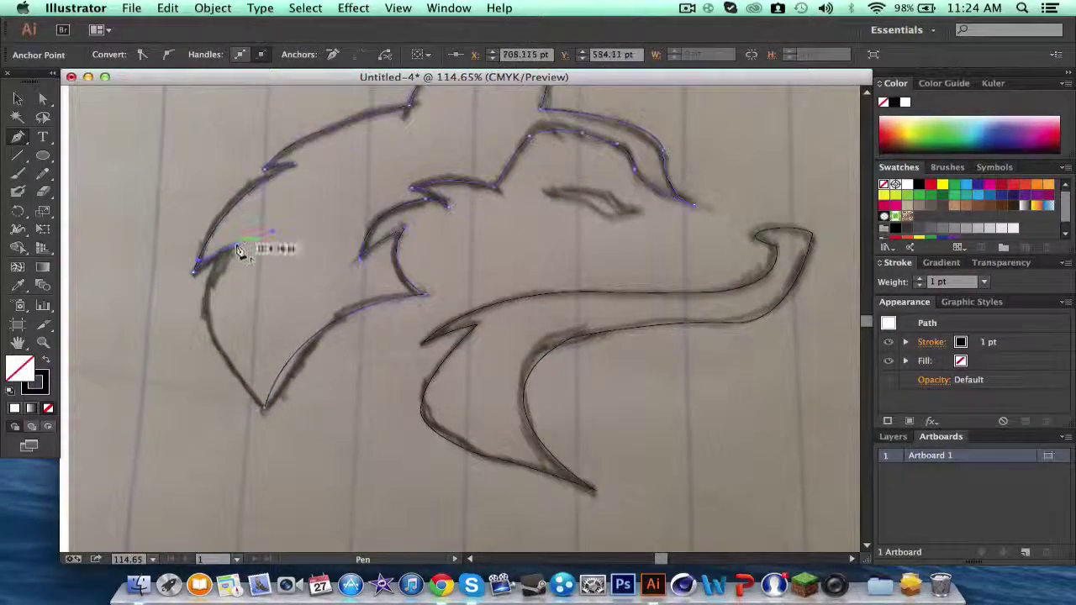
left_click(266, 408)
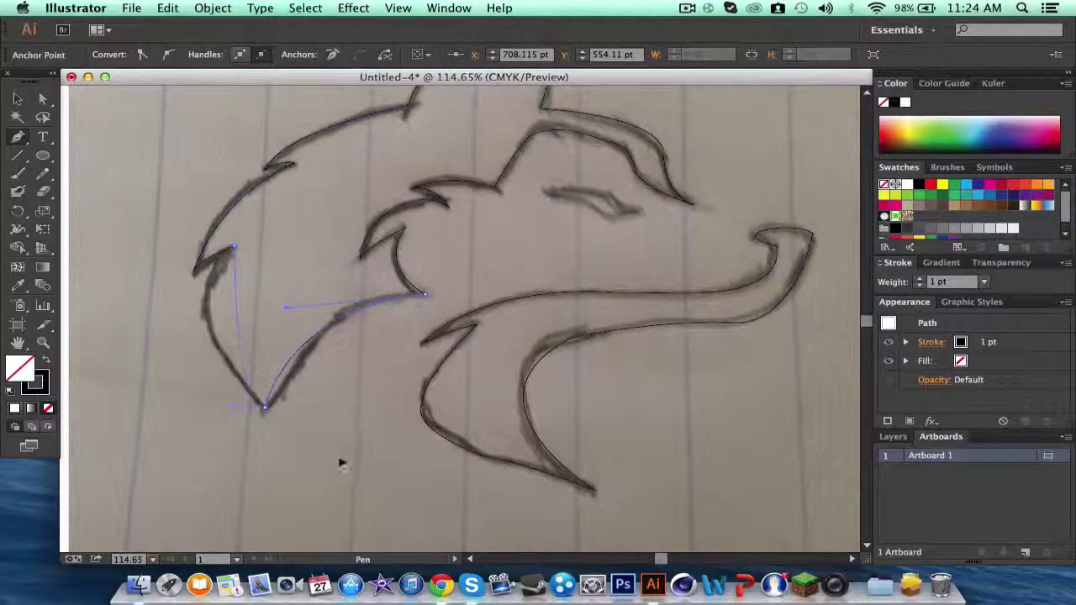
left_click_drag(376, 539, 370, 522)
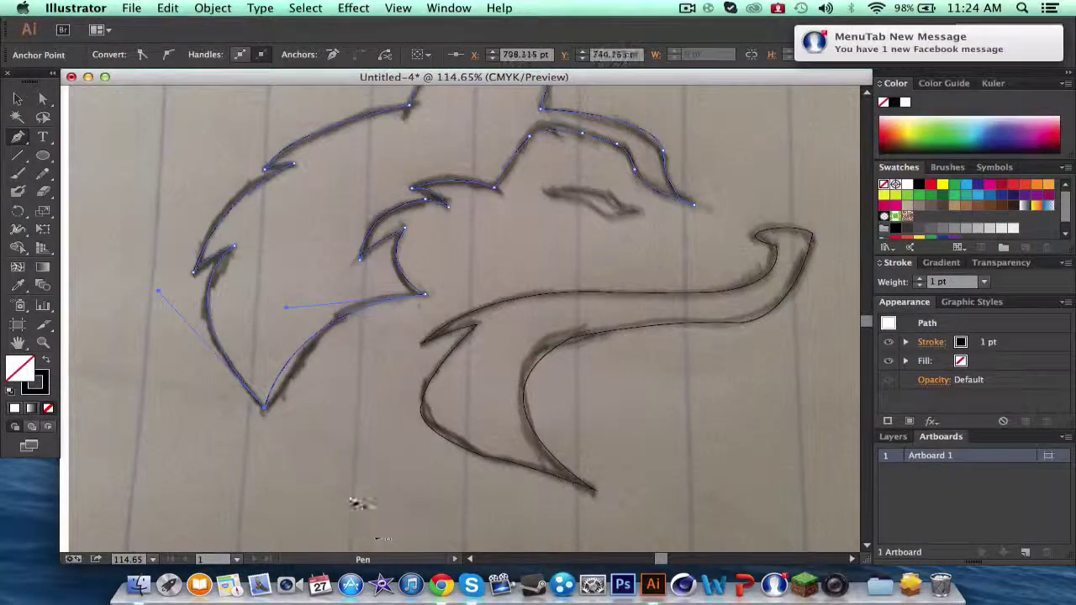
left_click(17, 99)
left_click(355, 243)
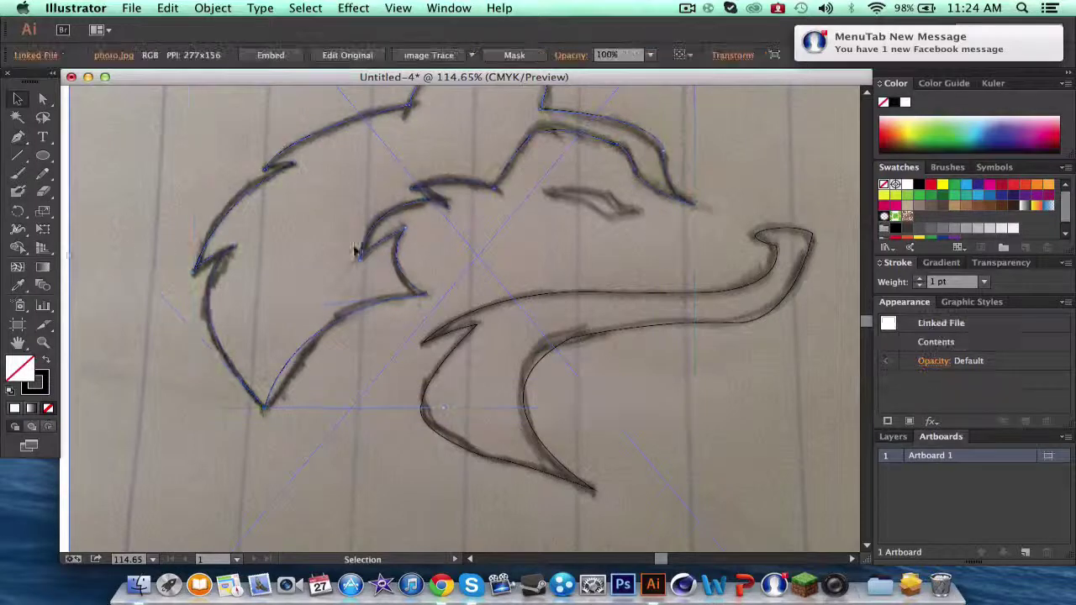
scroll(90, 182, "down", 2)
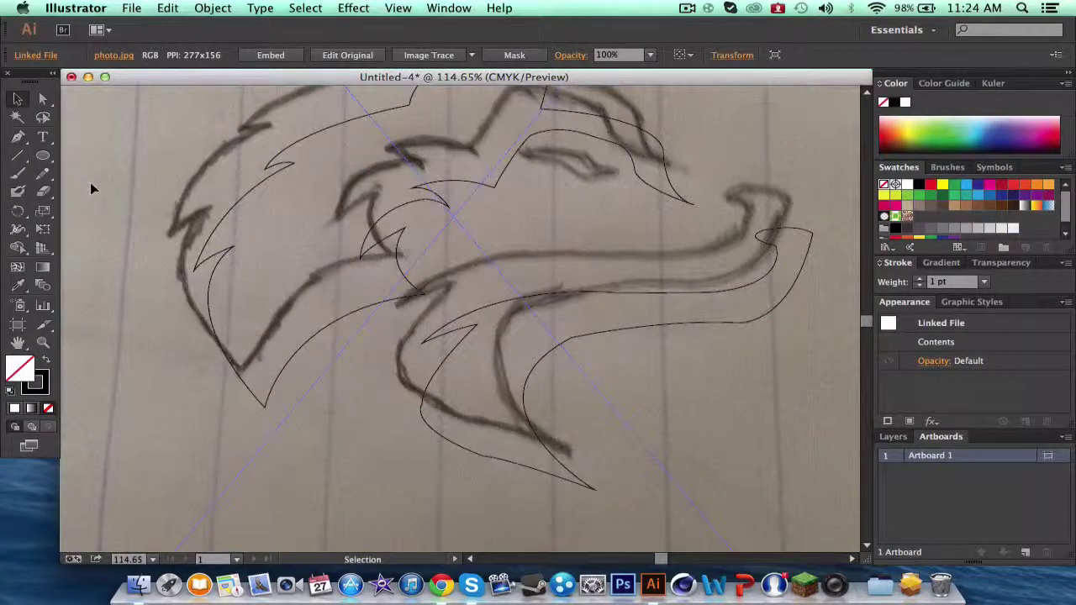
key("Delete")
scroll(90, 189, "down", 1)
key("super+z")
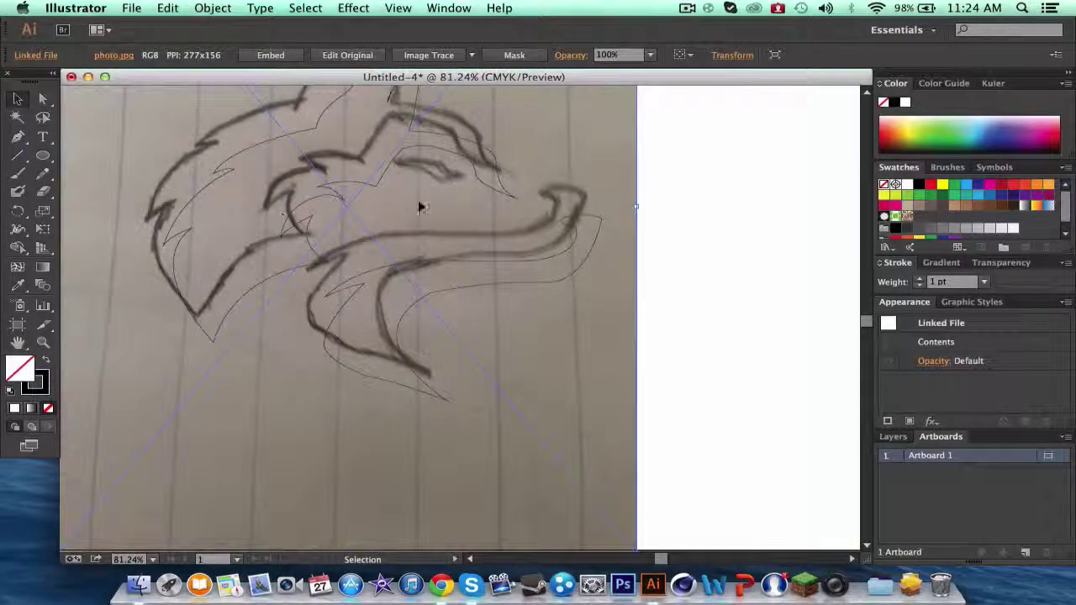
key("super+z")
Trace the narrow eye with the Pen tool as a separate closed shape, starting at its front corner.
key("p")
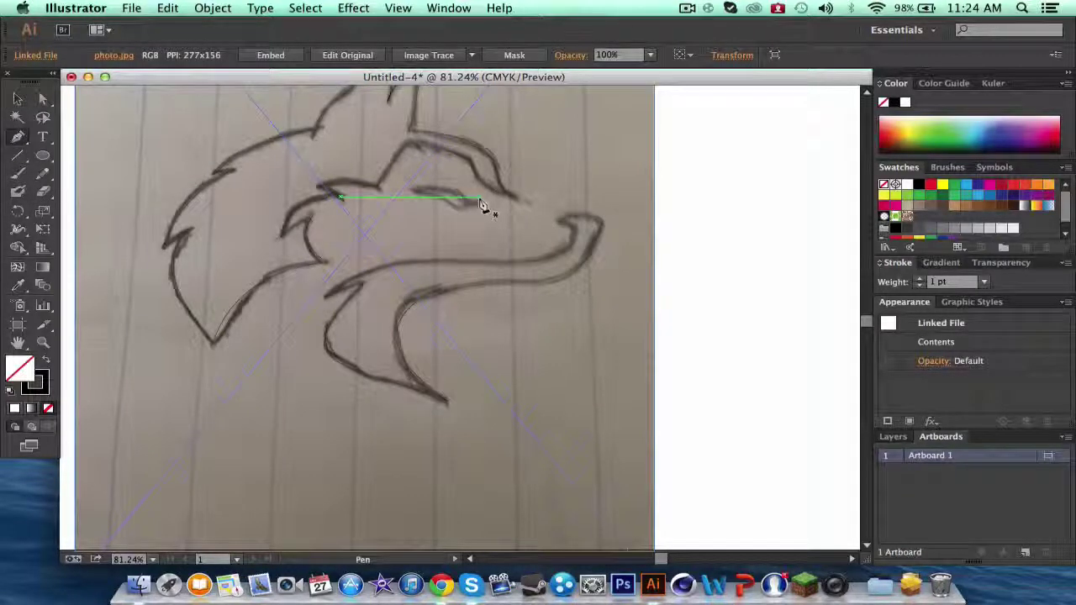
mouse_move(482, 209)
left_mouse_down()
mouse_move(439, 180)
mouse_move(395, 203)
mouse_move(375, 197)
mouse_move(479, 210)
mouse_move(526, 202)
mouse_move(500, 198)
left_mouse_up()
left_click(477, 202)
left_click(480, 205)
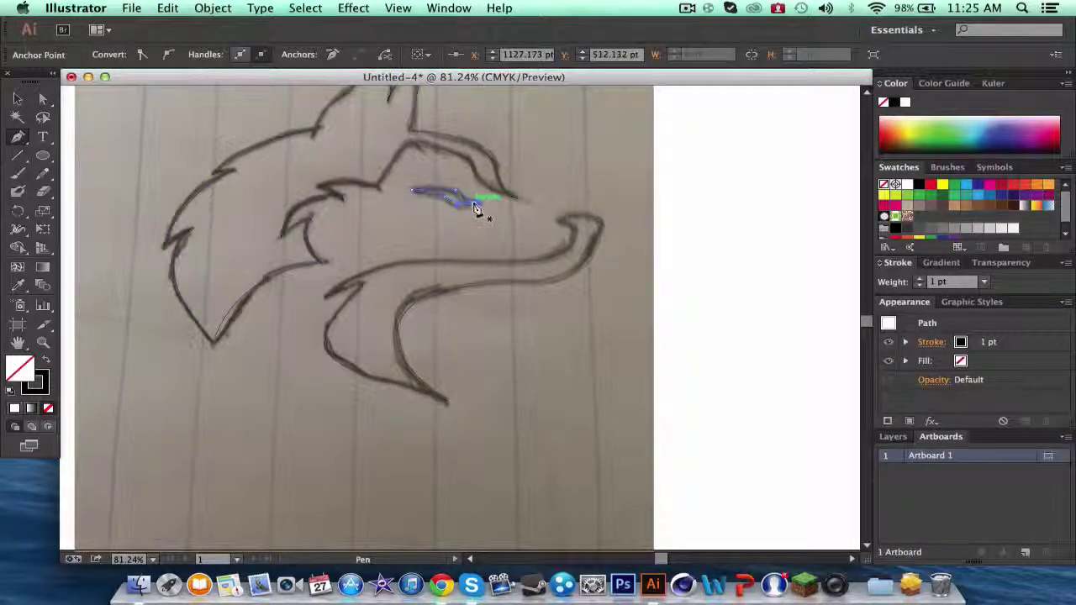
left_click(18, 135)
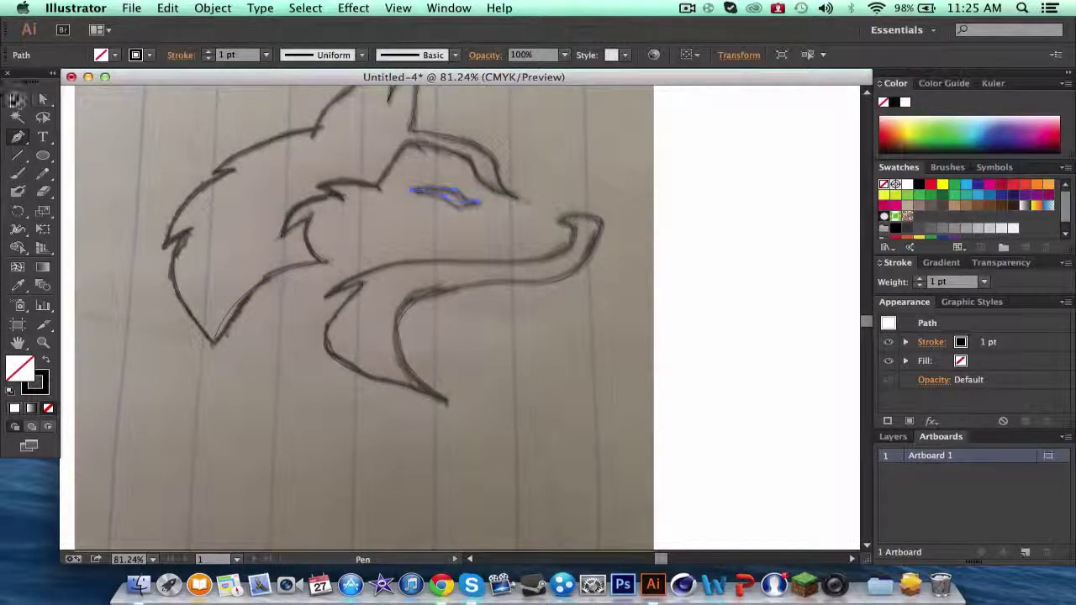
Remove the sketch photo from behind the traced outlines.
left_click(17, 99)
mouse_move(462, 197)
left_mouse_down()
mouse_move(723, 200)
mouse_move(460, 203)
left_mouse_up()
left_click(776, 319)
left_click(783, 294)
key("super+shift+w")
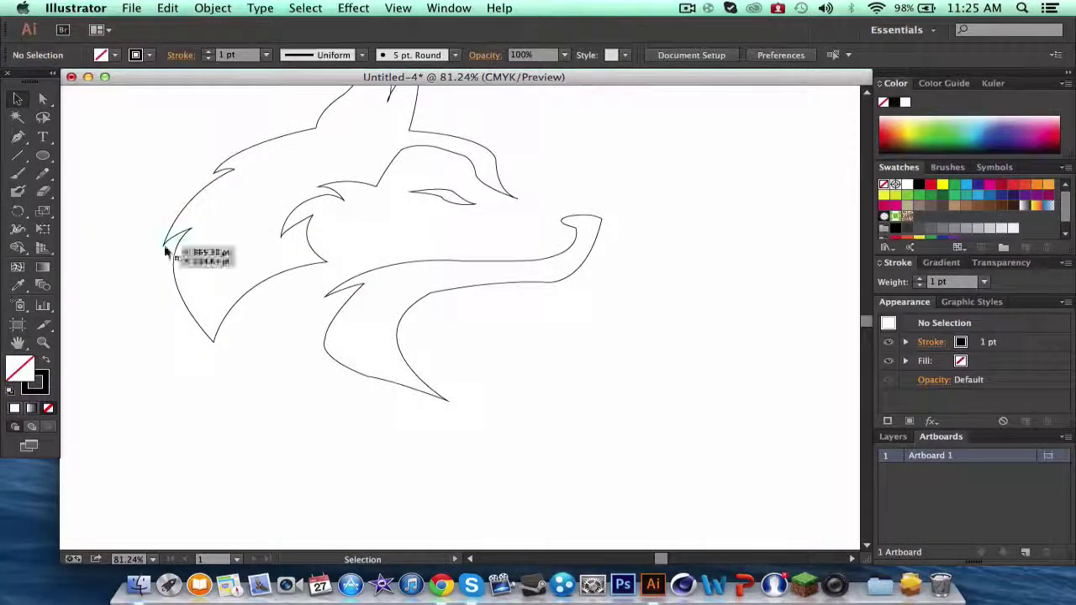
Fill the large head and ears shape with a dark blue chosen in the Color Picker.
left_click(173, 249)
double_click(20, 367)
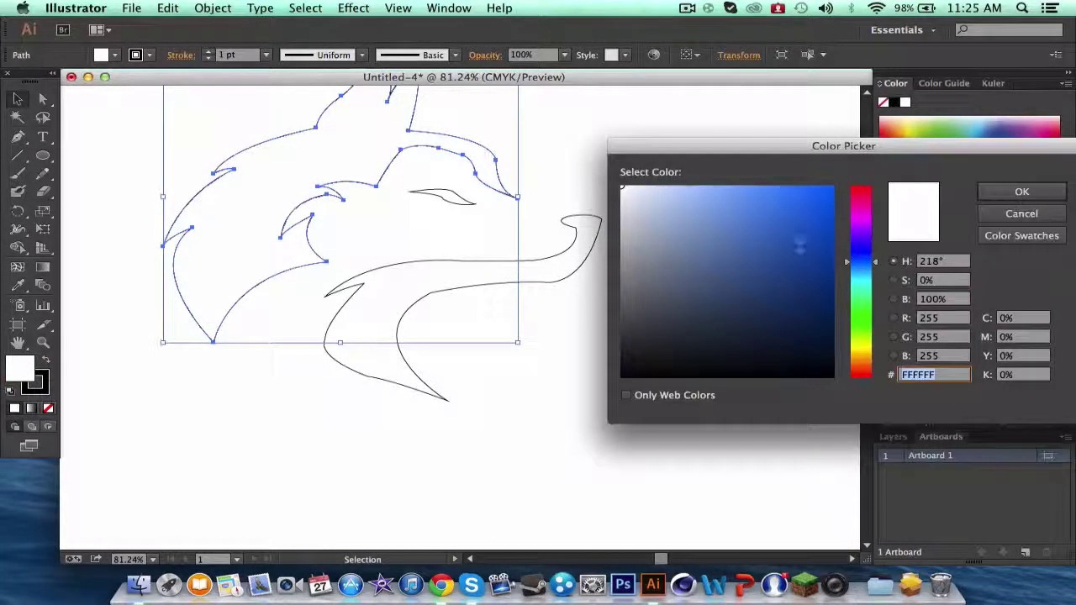
mouse_move(801, 245)
left_mouse_down()
mouse_move(779, 205)
mouse_move(816, 221)
mouse_move(826, 258)
mouse_move(847, 253)
mouse_move(829, 203)
left_mouse_up()
left_click(1013, 194)
left_click(605, 288)
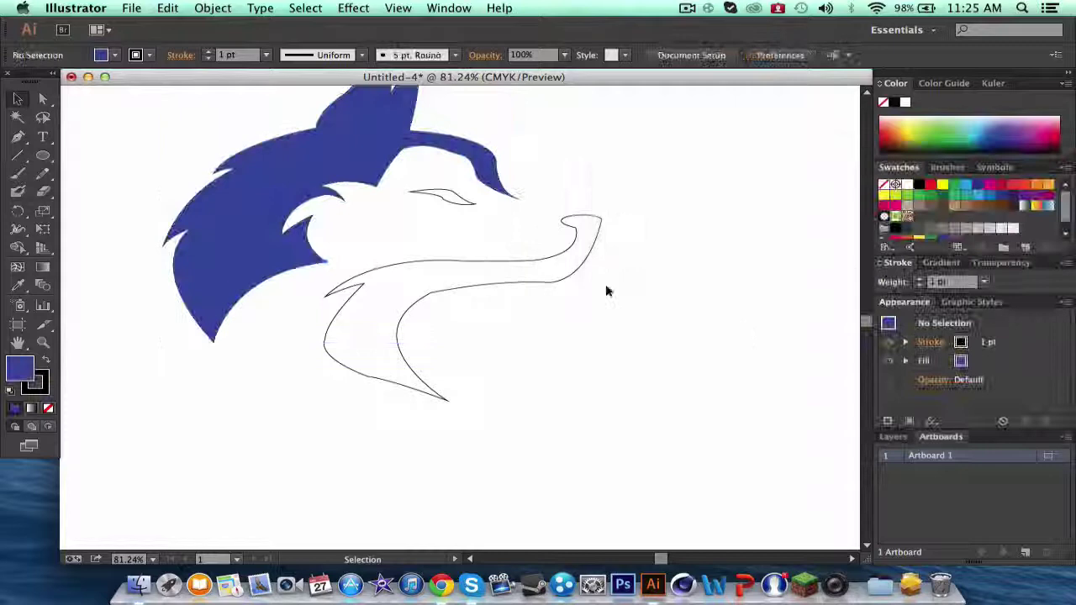
Fill the muzzle and throat shape and the eye with the same dark blue.
left_click(521, 264)
left_click(15, 408)
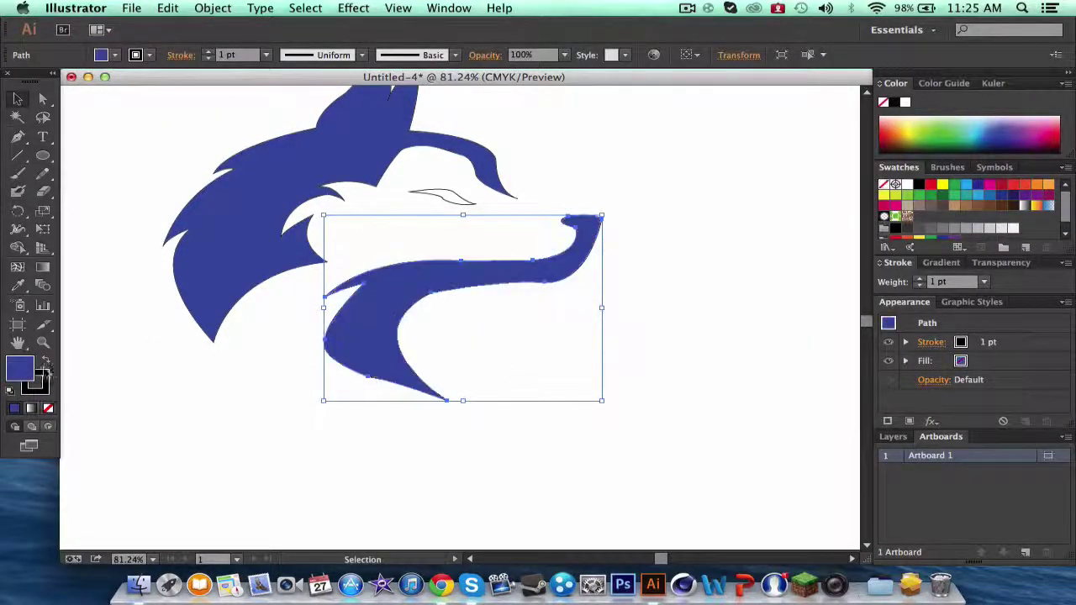
left_click(539, 477)
left_click(440, 200)
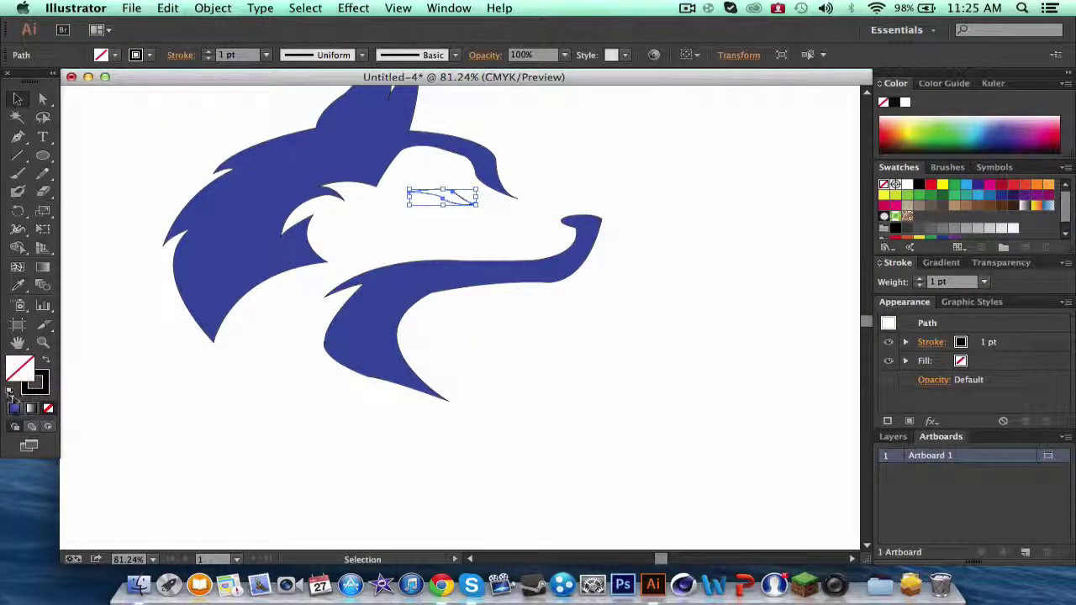
left_click(15, 409)
left_click(611, 379)
scroll(629, 340, "up", 3)
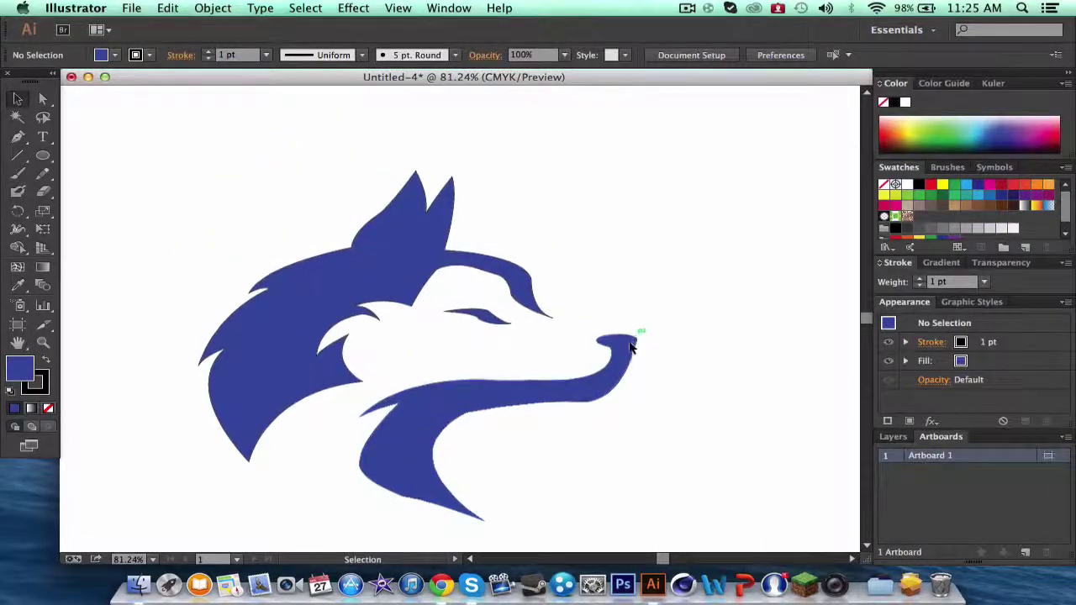
left_click(328, 395)
left_click(48, 409)
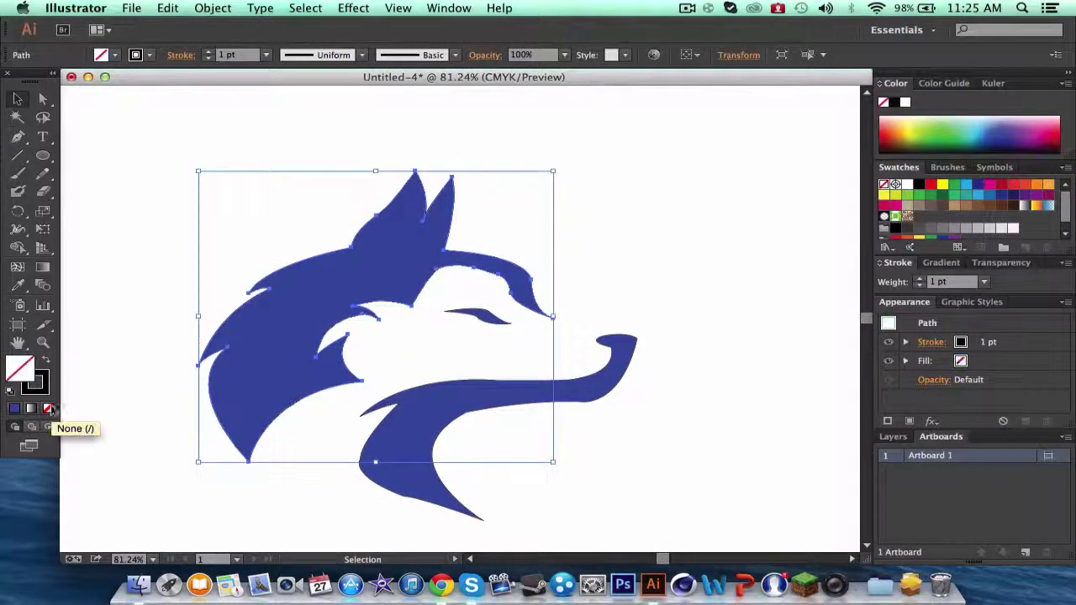
double_click(41, 385)
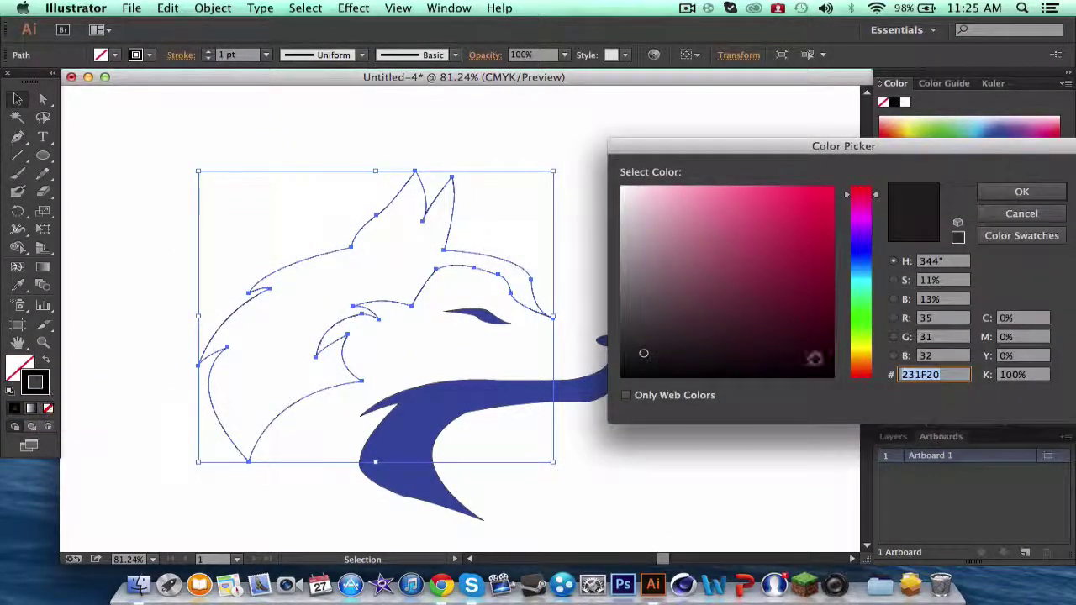
left_click(622, 380)
left_click(1019, 190)
left_click(206, 52)
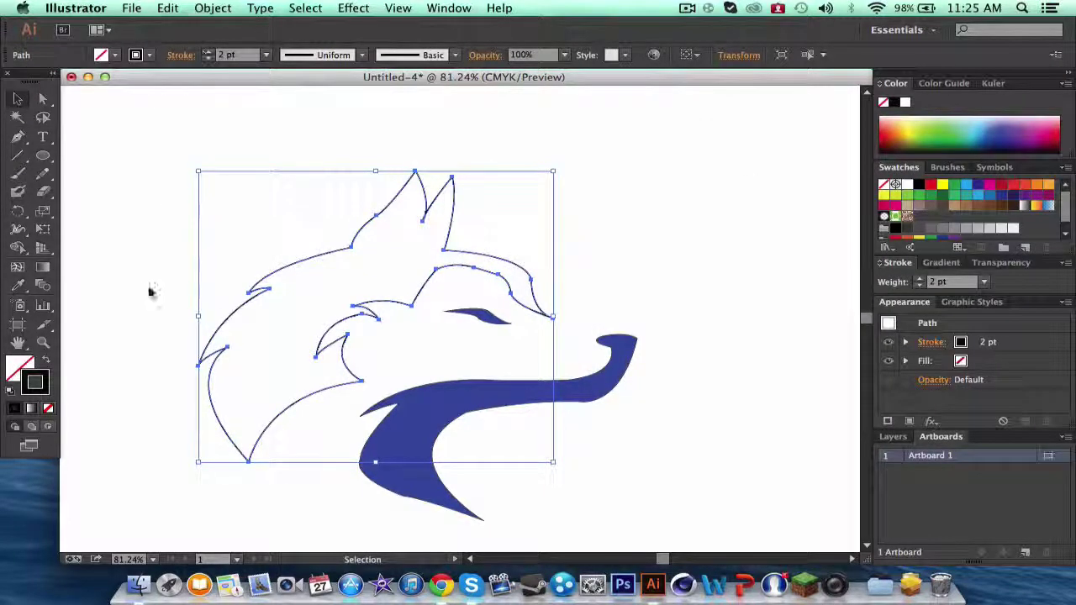
left_click(149, 288)
left_click(15, 409)
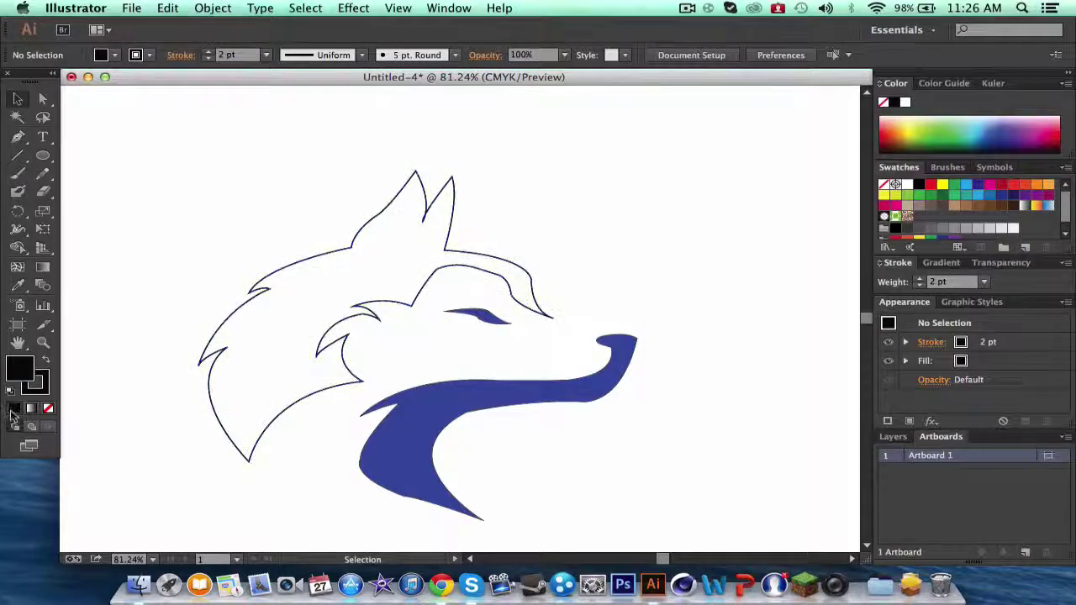
key("super+z")
key("super+z")
key("super+z")
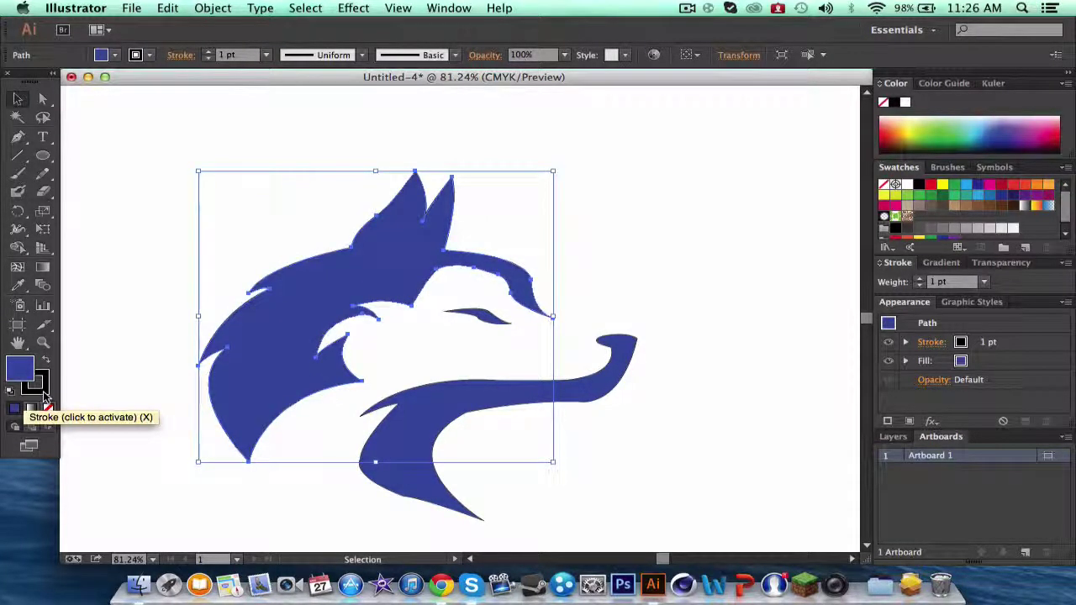
left_click(317, 426)
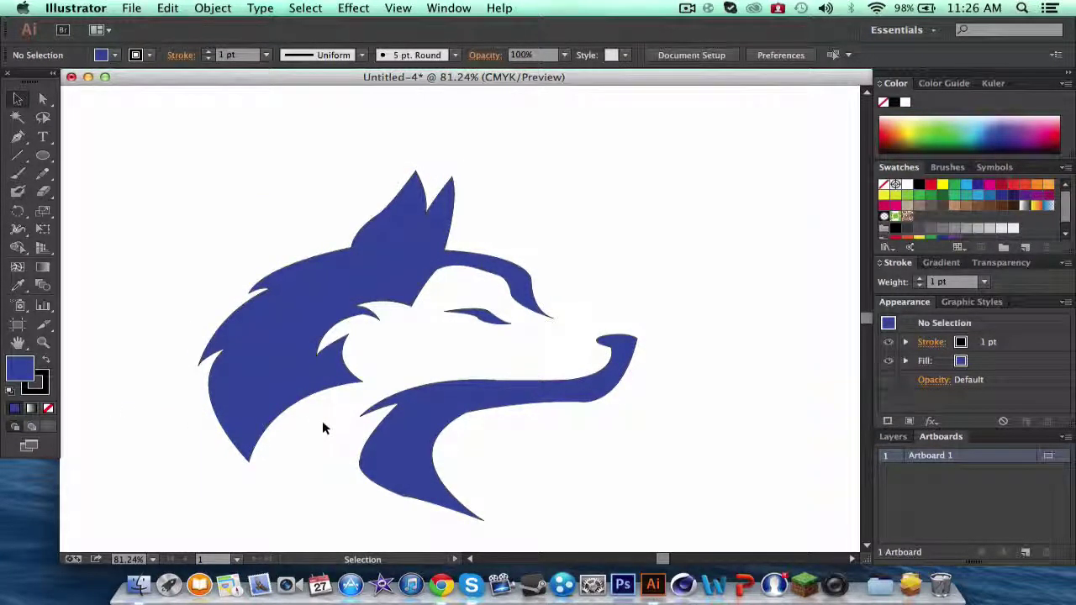
double_click(35, 384)
left_click(1018, 190)
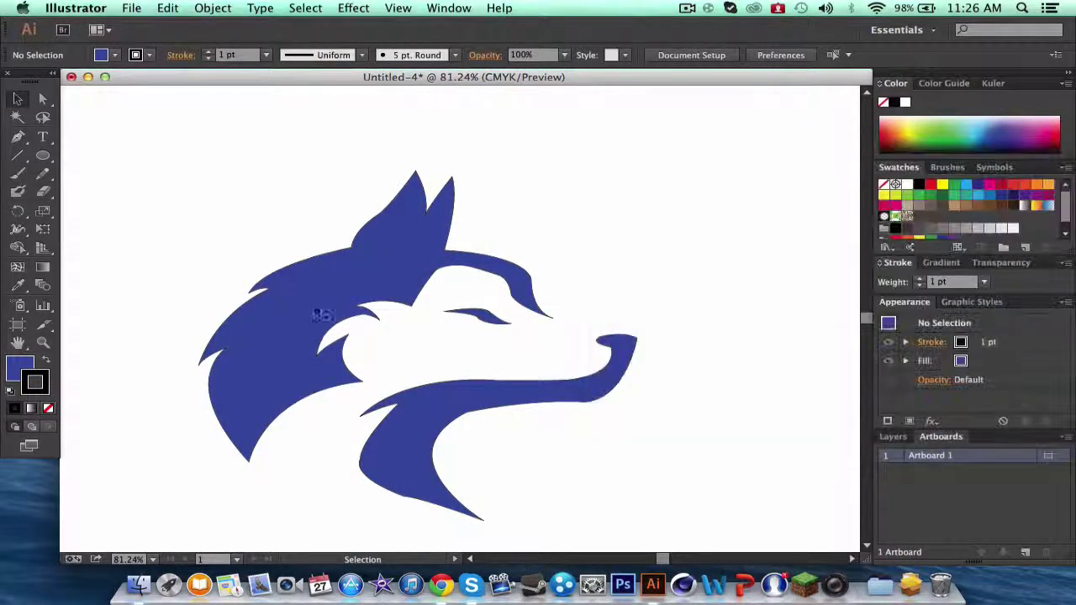
left_click(210, 53)
left_click(209, 53)
left_click(209, 52)
left_click(209, 52)
left_click(209, 52)
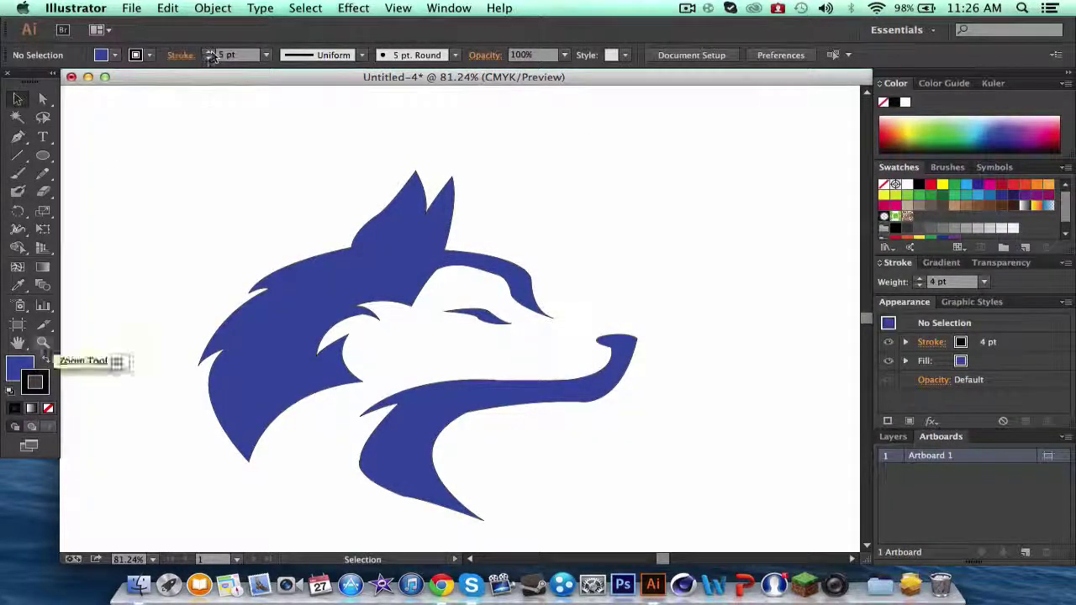
left_click(210, 59)
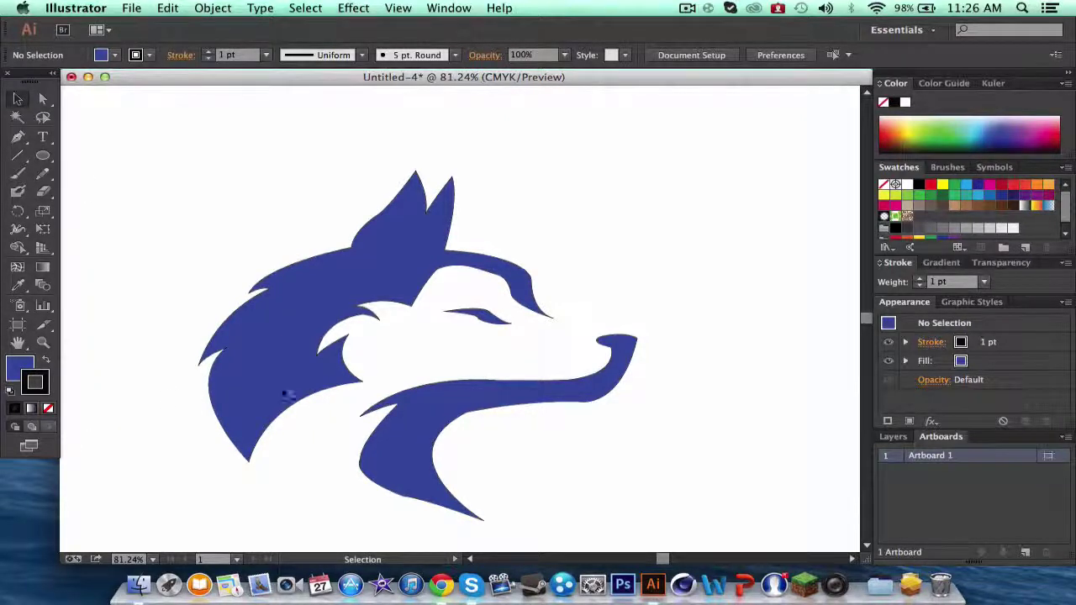
Set the outline weight to 2 pt on the muzzle and throat shape, the head and ears shape, and the eye.
left_click(383, 428)
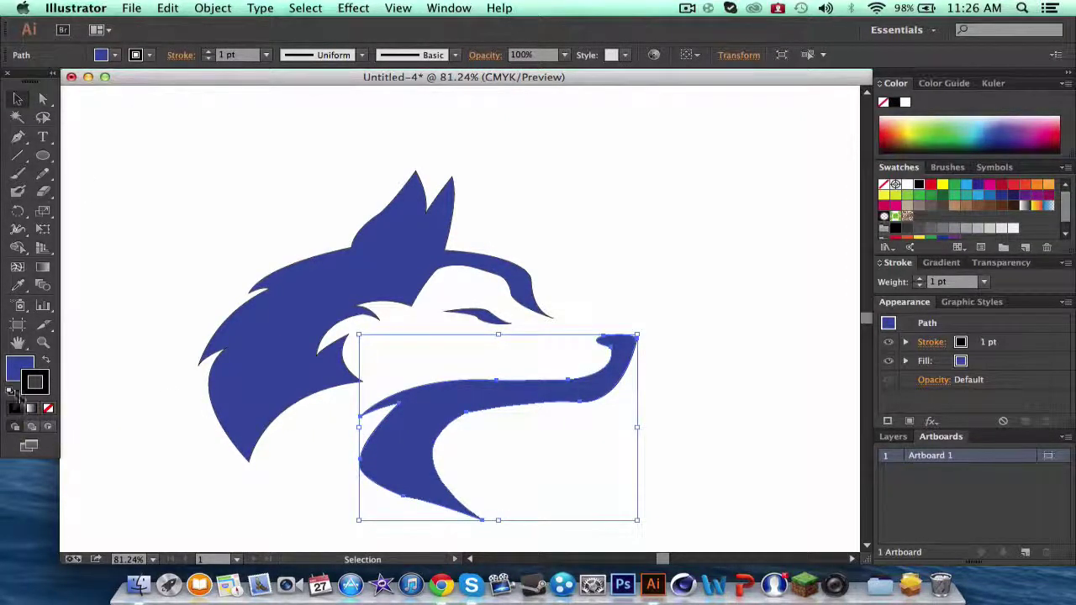
left_click(209, 52)
left_click(160, 444)
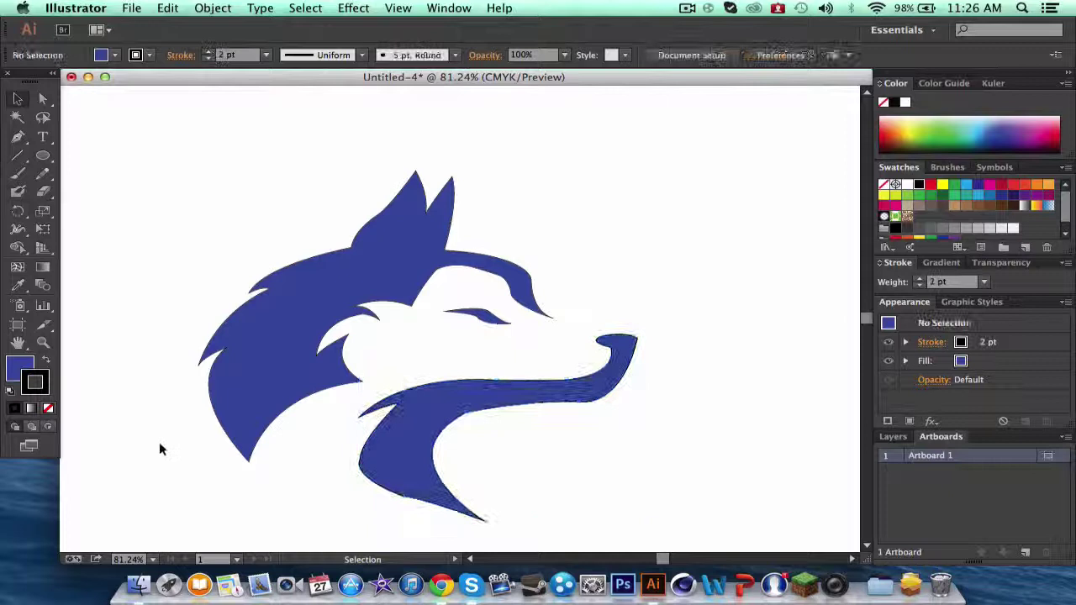
left_click(257, 445)
left_click(209, 52)
left_click(187, 135)
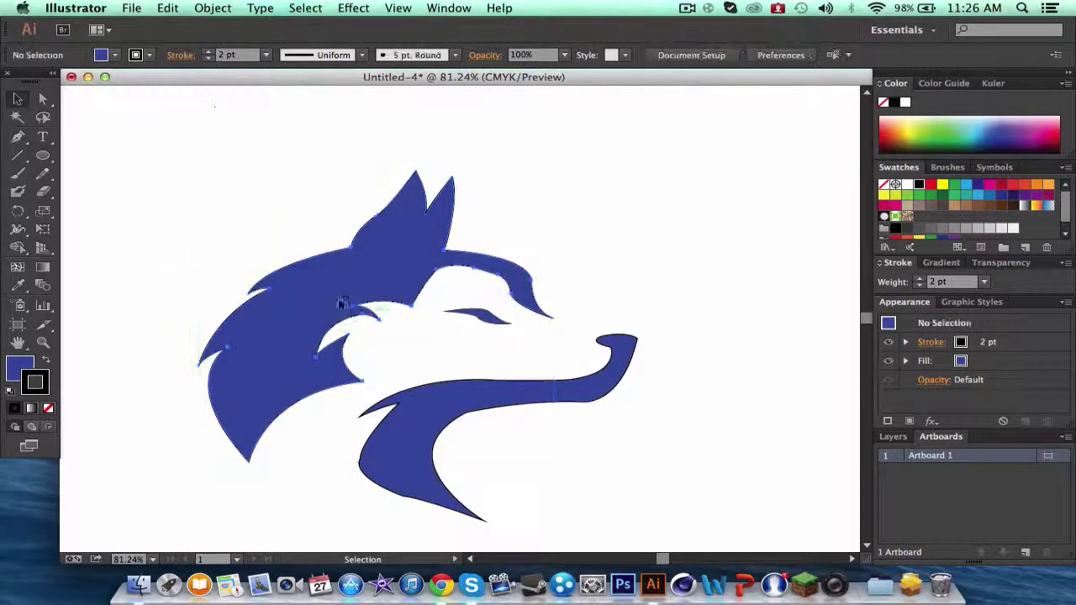
left_click(479, 315)
left_click(209, 52)
left_click(228, 264)
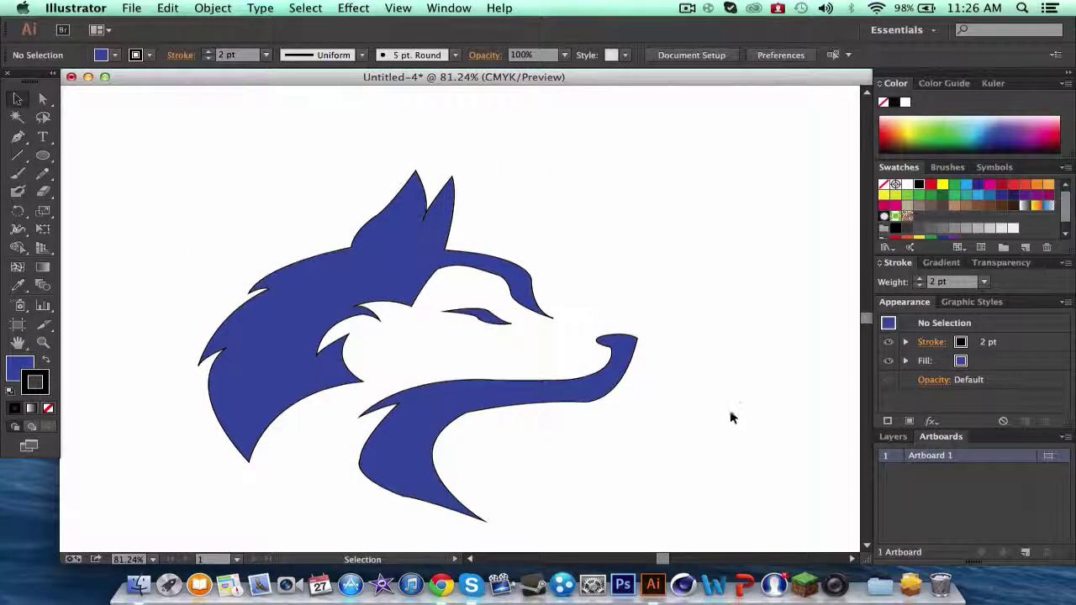
scroll(729, 400, "down", 2)
scroll(729, 399, "left", 2)
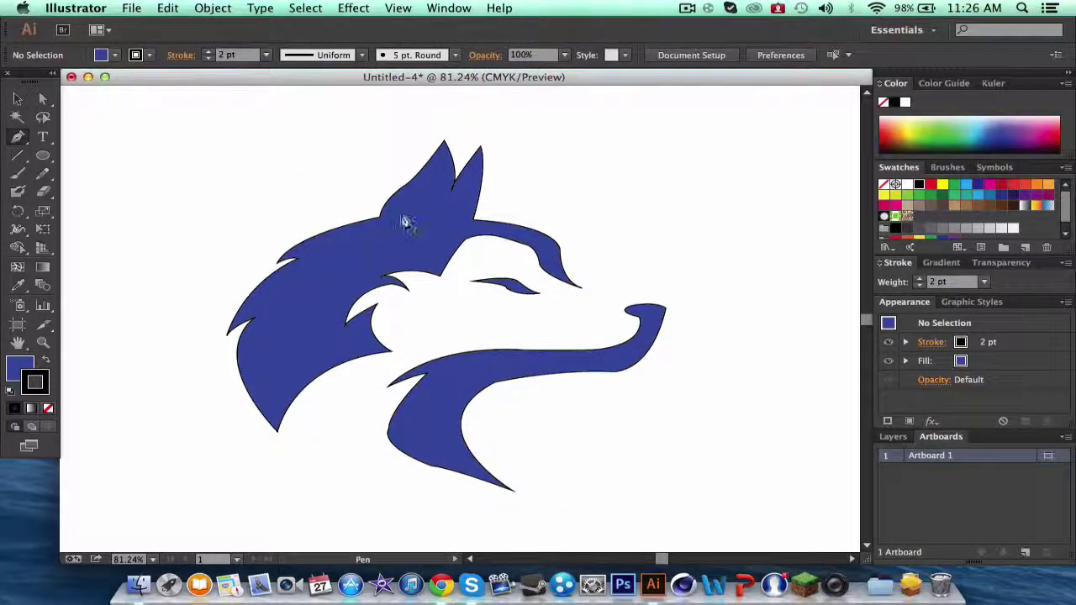
left_click(404, 212)
left_click_drag(446, 189, 468, 190)
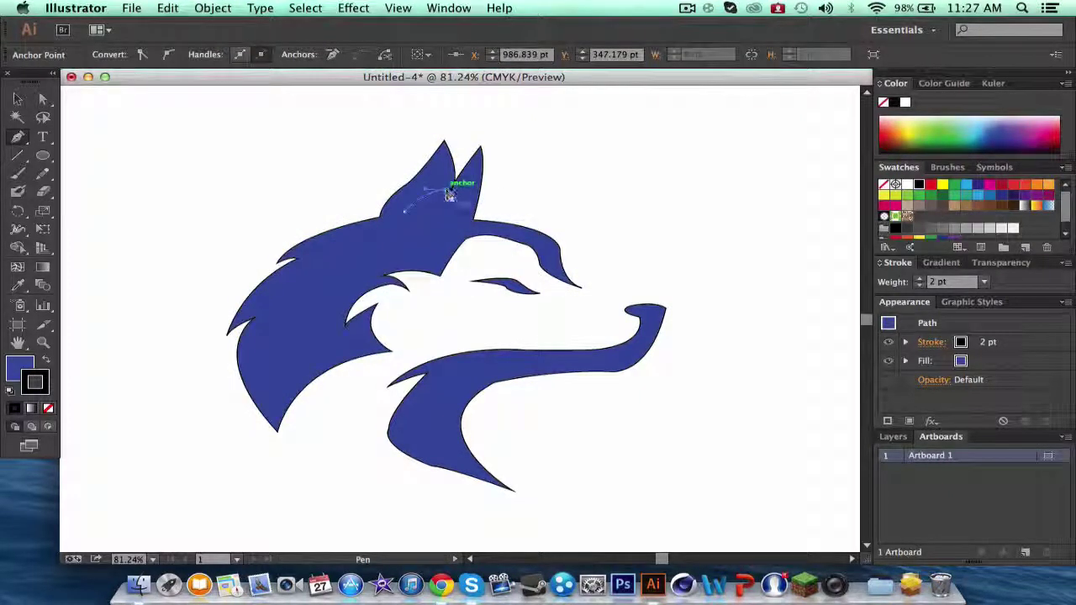
left_click(446, 190)
left_click_drag(445, 152, 434, 125)
key("super+z")
key("super+z")
key("super+z")
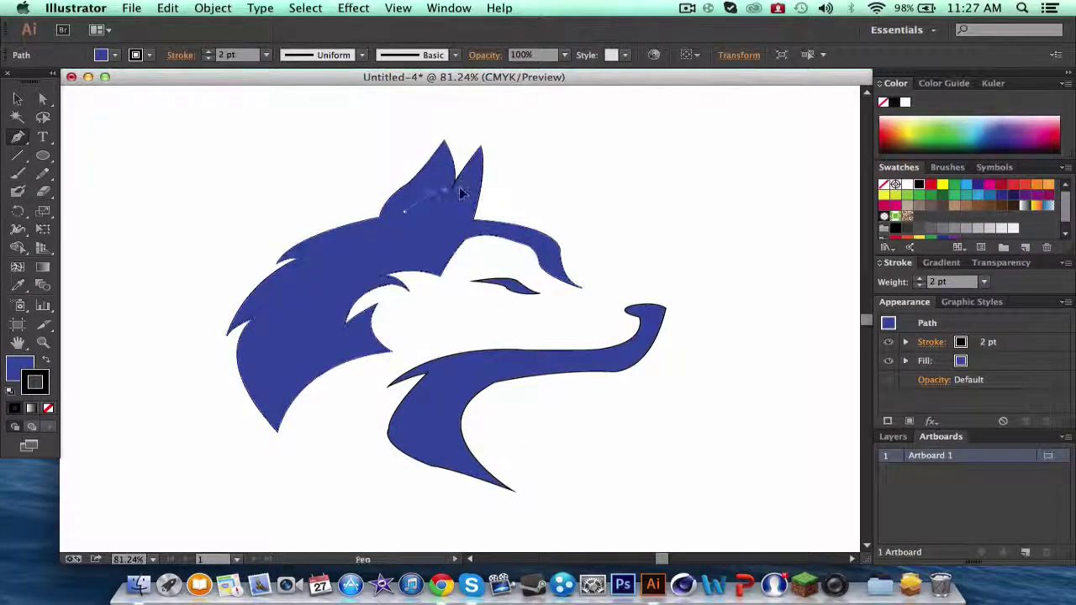
left_click_drag(448, 194, 426, 190)
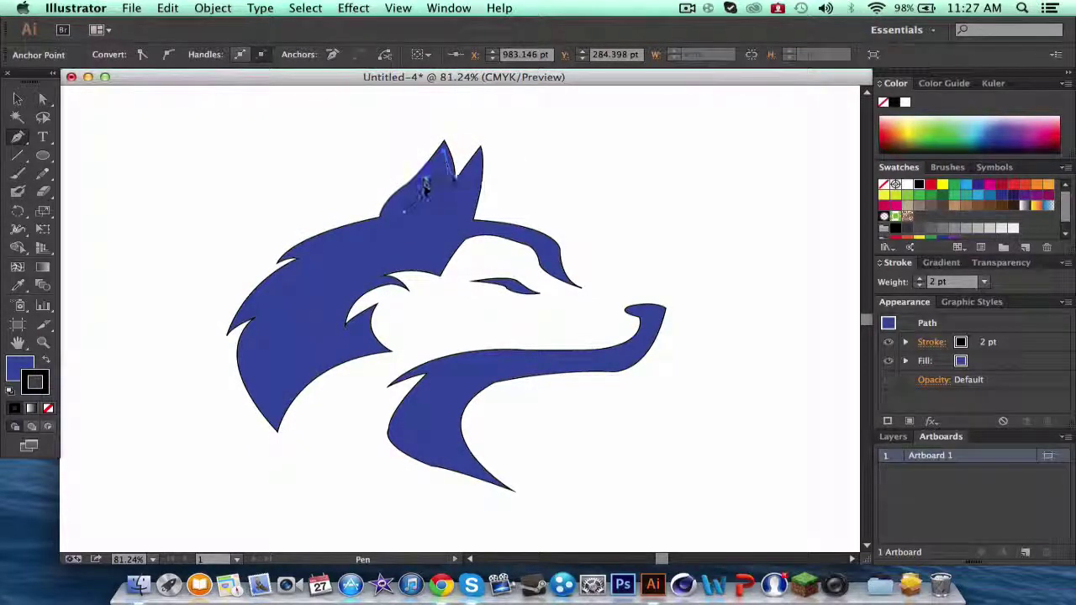
key("super+z")
key("super+z")
key("super+z")
key("super+z")
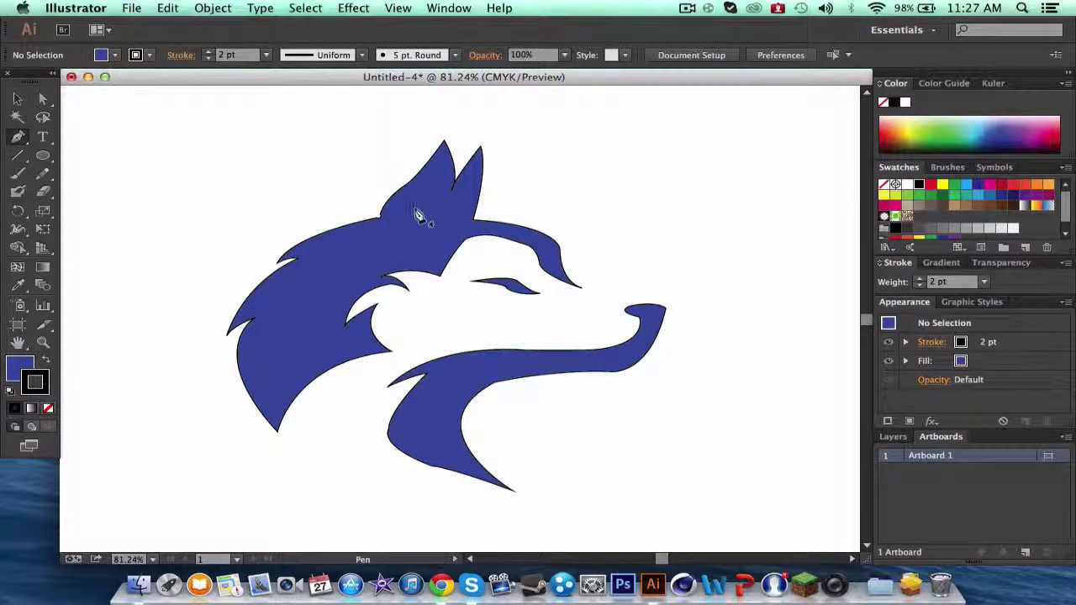
Trace a closed inner-ear shape inside the larger ear with the Pen tool, starting at its lower corner and curving through the tip.
left_click_drag(416, 212, 444, 195)
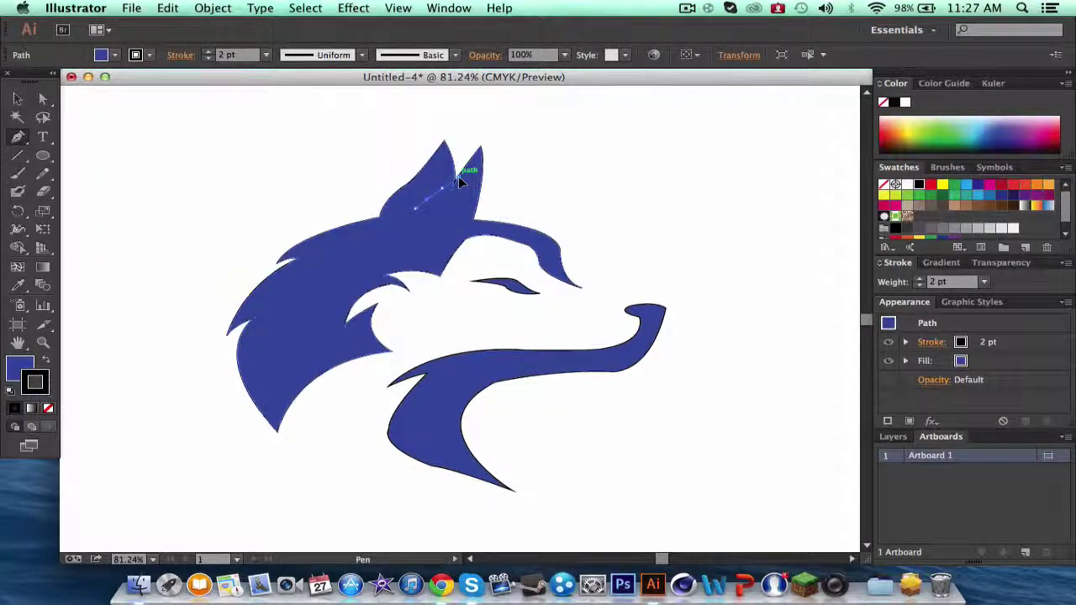
left_click(447, 194)
left_click_drag(446, 162, 430, 111)
left_click(444, 151)
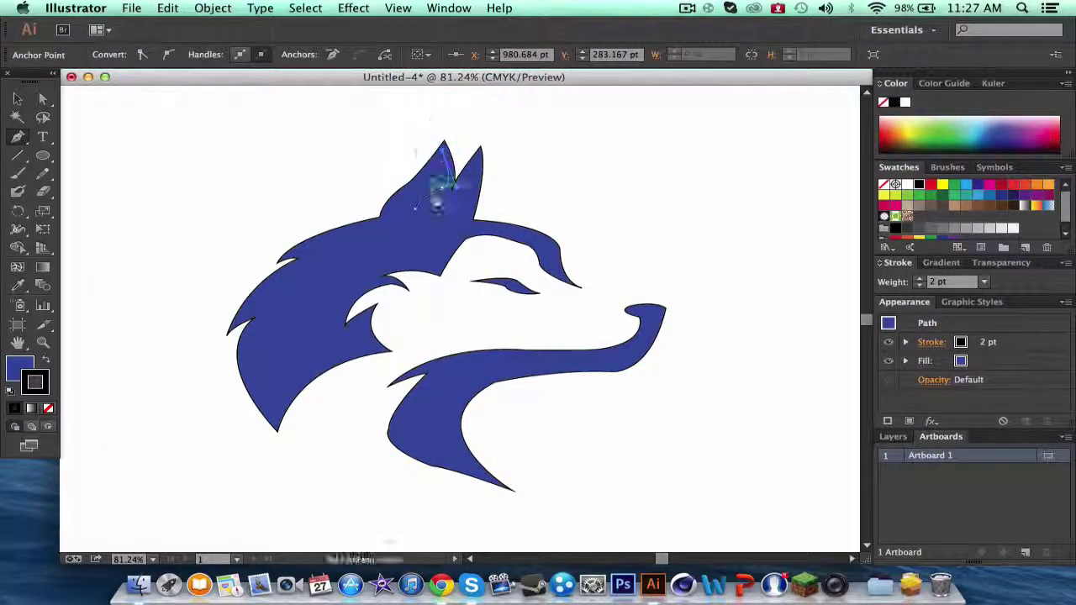
left_click_drag(427, 190, 418, 213)
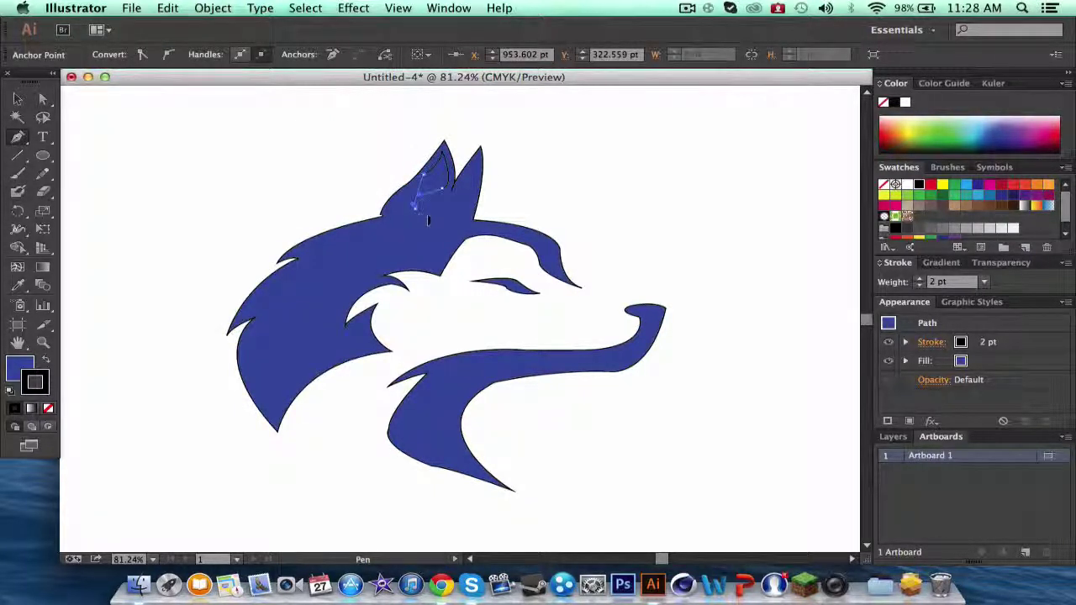
Fill the inner-ear shape with white chosen in the Color Picker, and deselect it.
key("v")
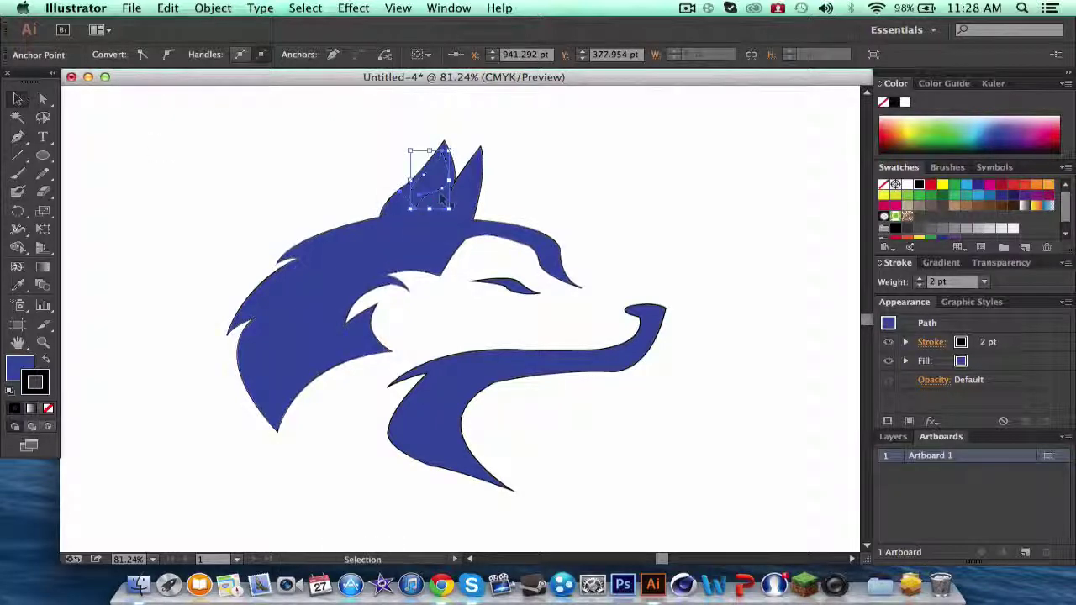
double_click(20, 371)
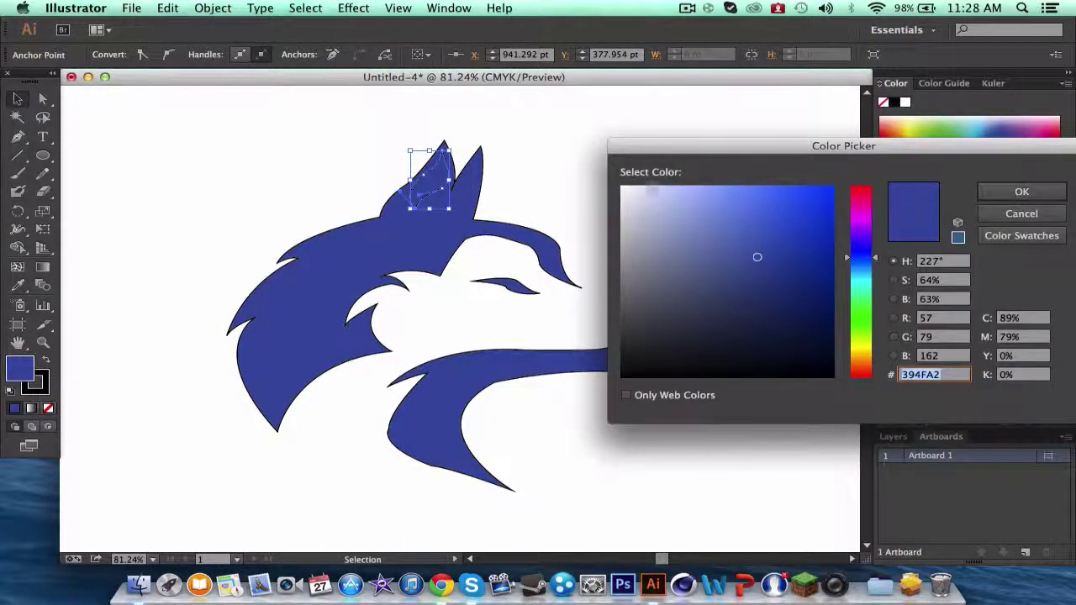
left_click_drag(650, 188, 611, 176)
left_click(1020, 193)
left_click(738, 285)
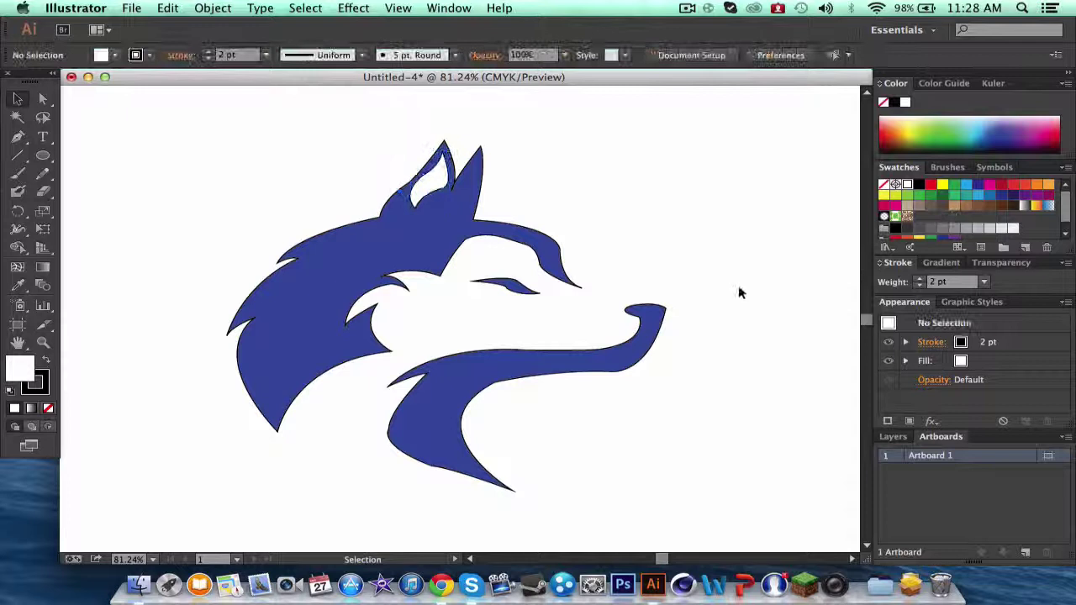
Nudge the white inner-ear shape slightly within the larger ear, and deselect it.
left_click(439, 190)
left_click_drag(430, 194, 438, 202)
key("super+shift+a")
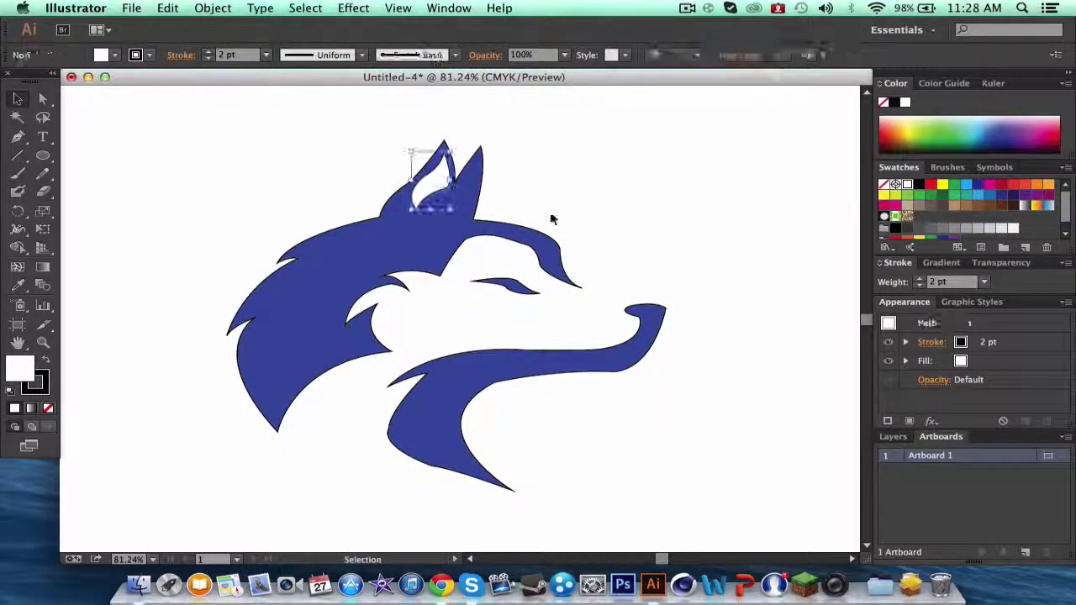
left_click(651, 236)
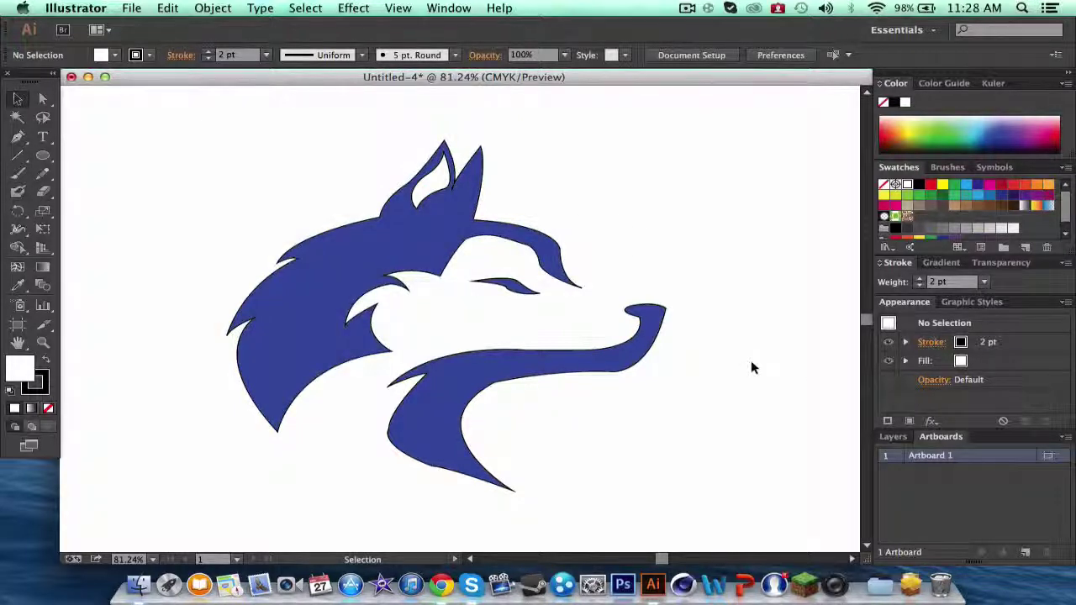
Try a slight shift of the muzzle and throat shape beneath the head.
left_click(435, 471)
mouse_move(440, 469)
left_mouse_down()
mouse_move(430, 478)
mouse_move(435, 470)
left_mouse_up()
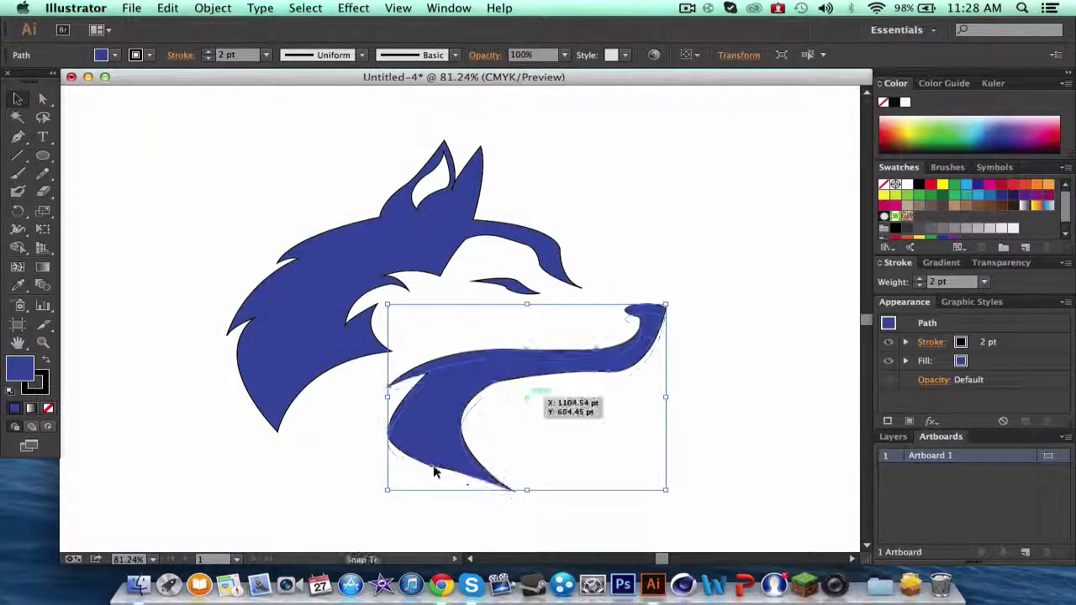
left_click(783, 396)
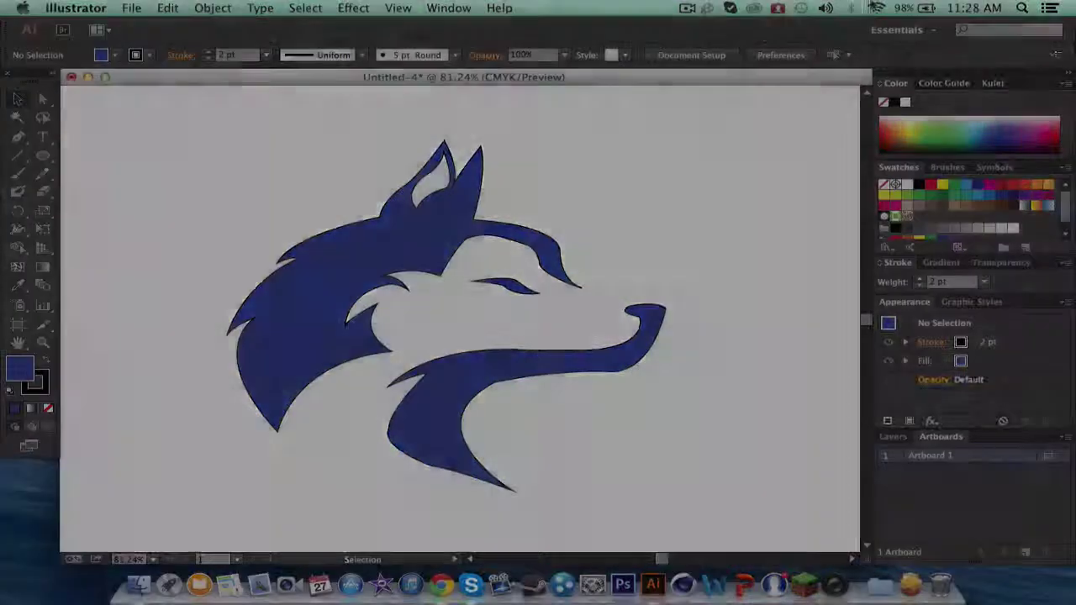